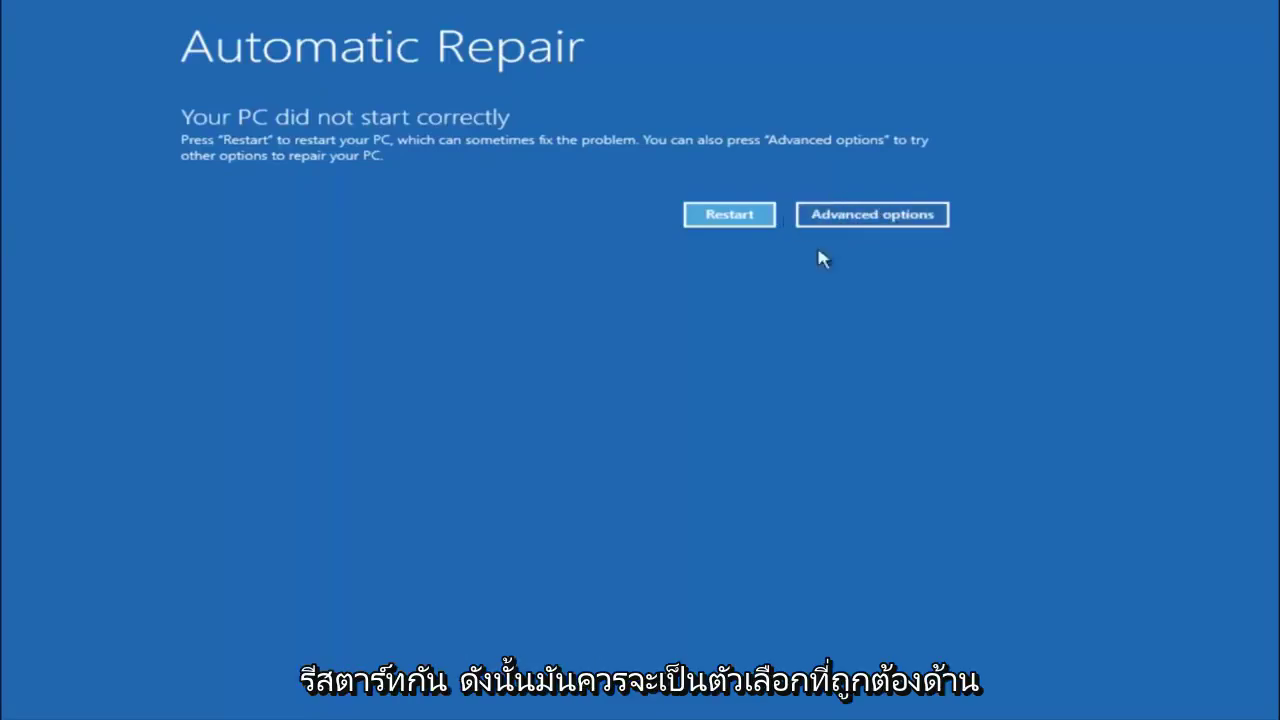
# Step: Go through Advanced options and Troubleshoot to the advanced recovery options and bring up System Restore
pyautogui.click(851, 219)
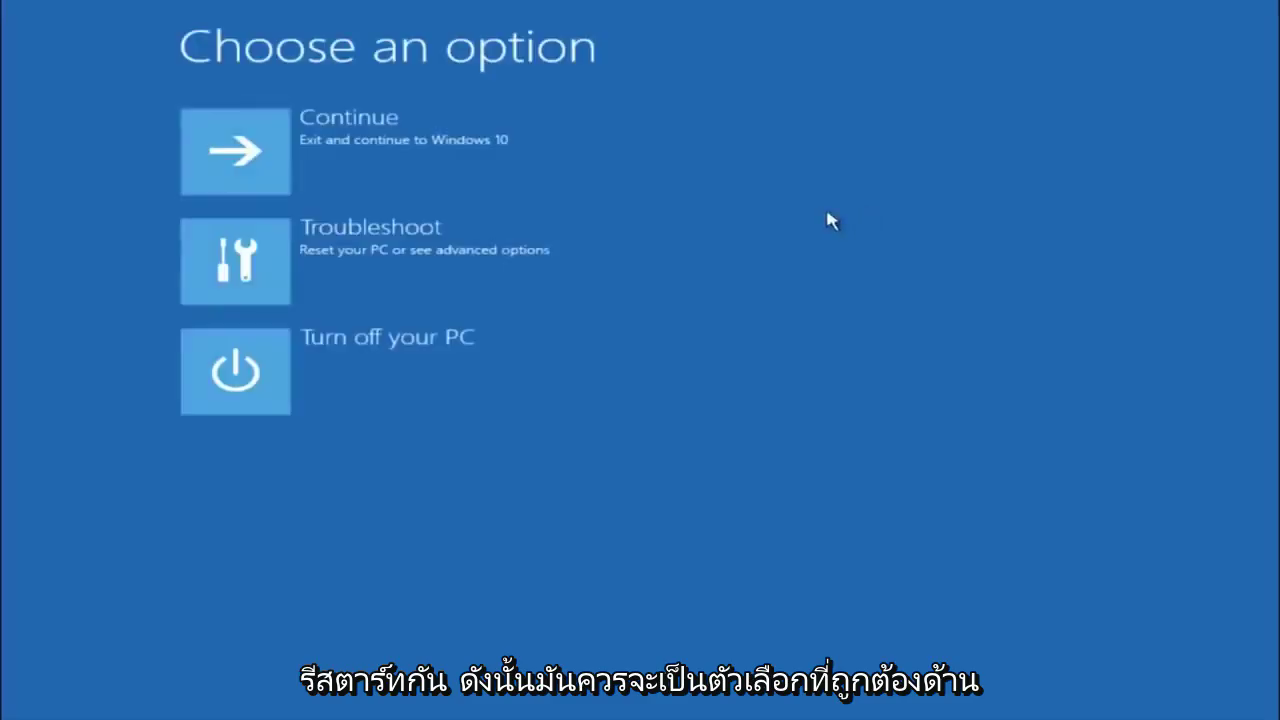
pyautogui.click(268, 258)
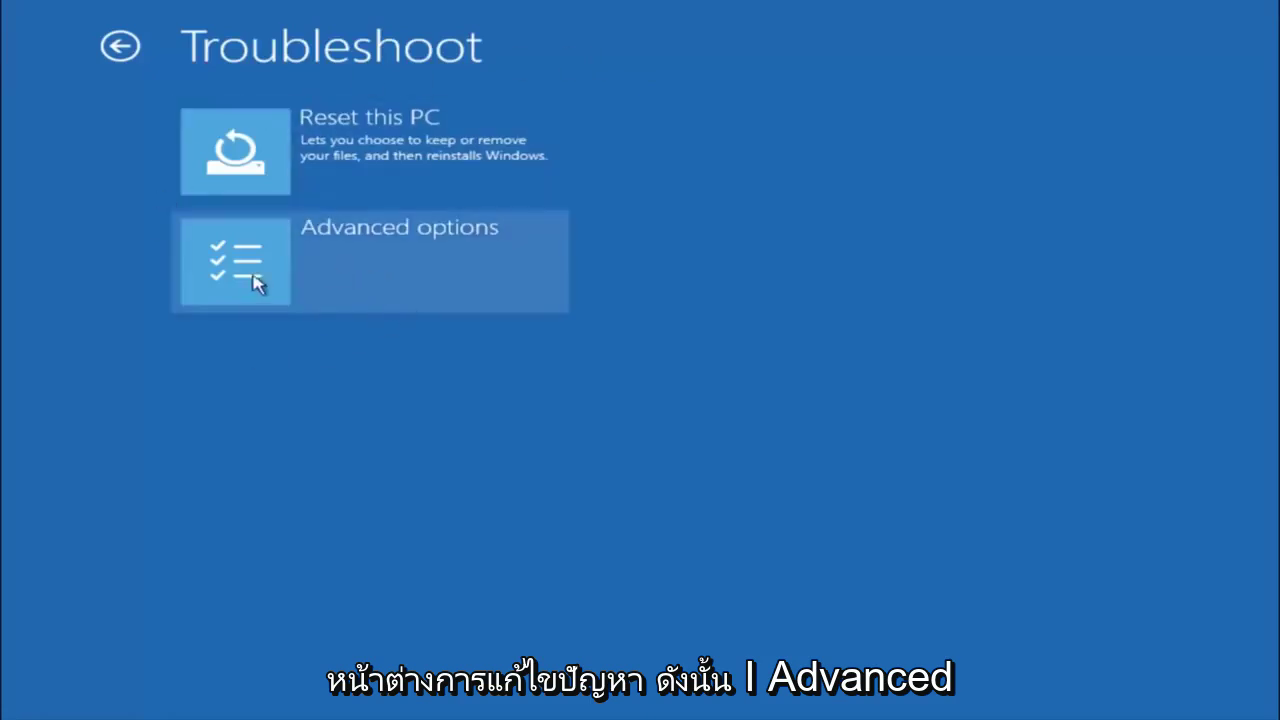
pyautogui.click(289, 270)
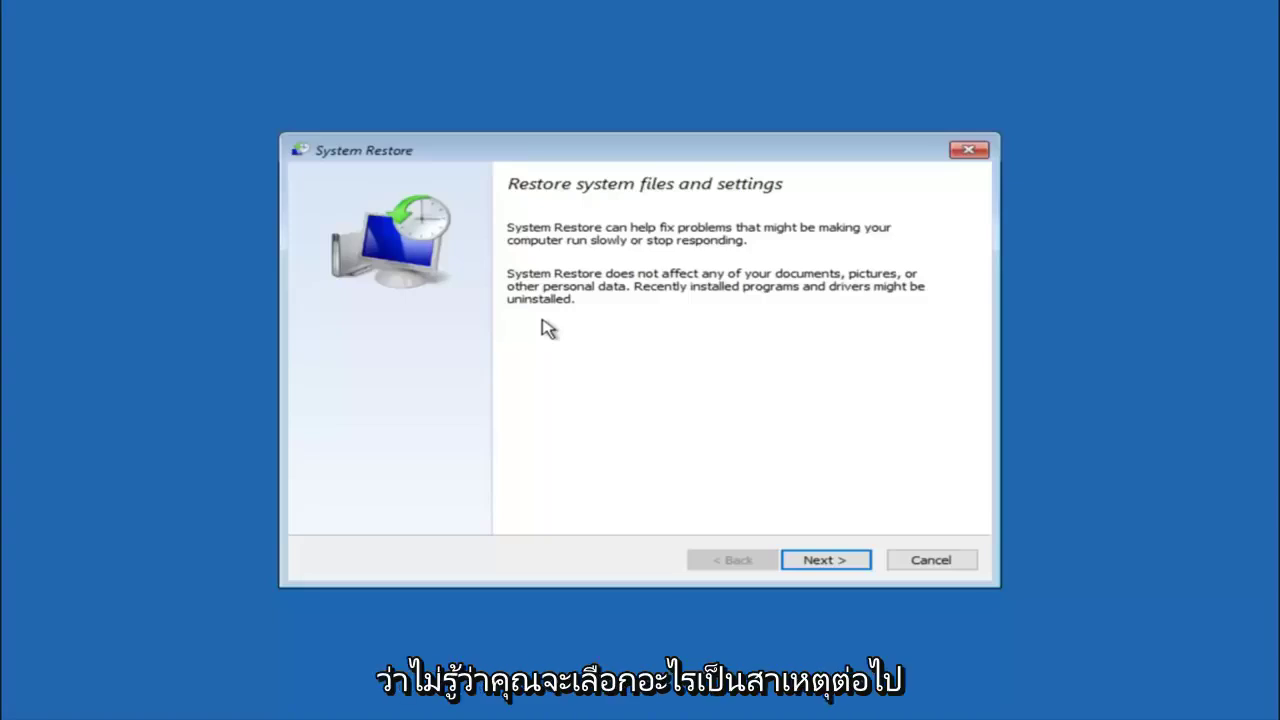
# Step: Select the 10/5/2016 'before update' restore point and continue to its confirmation page
pyautogui.click(825, 566)
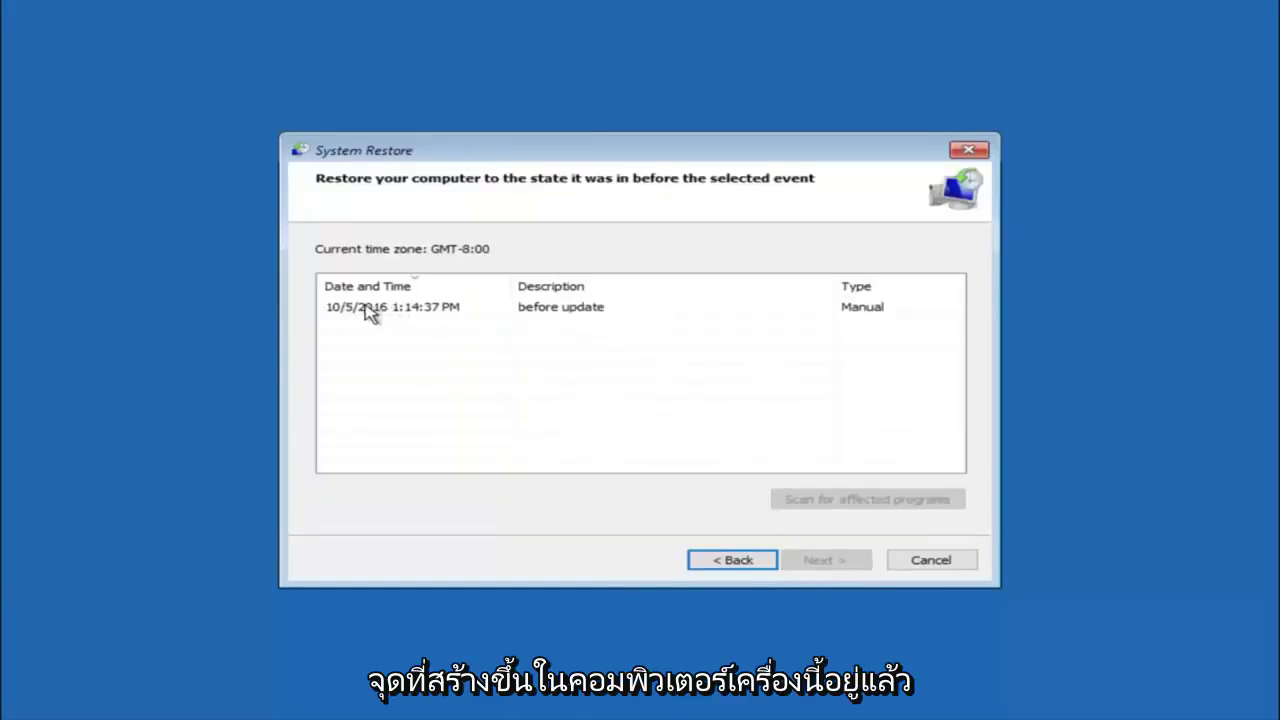
pyautogui.click(366, 310)
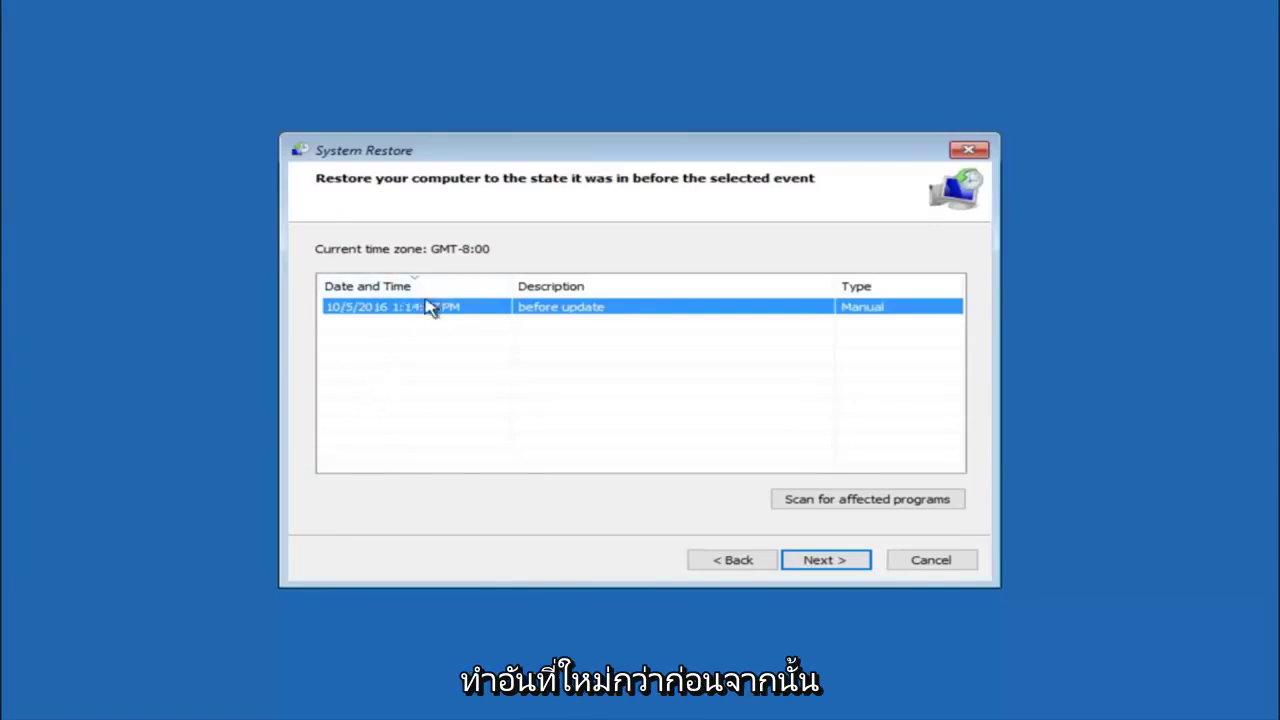
pyautogui.click(828, 566)
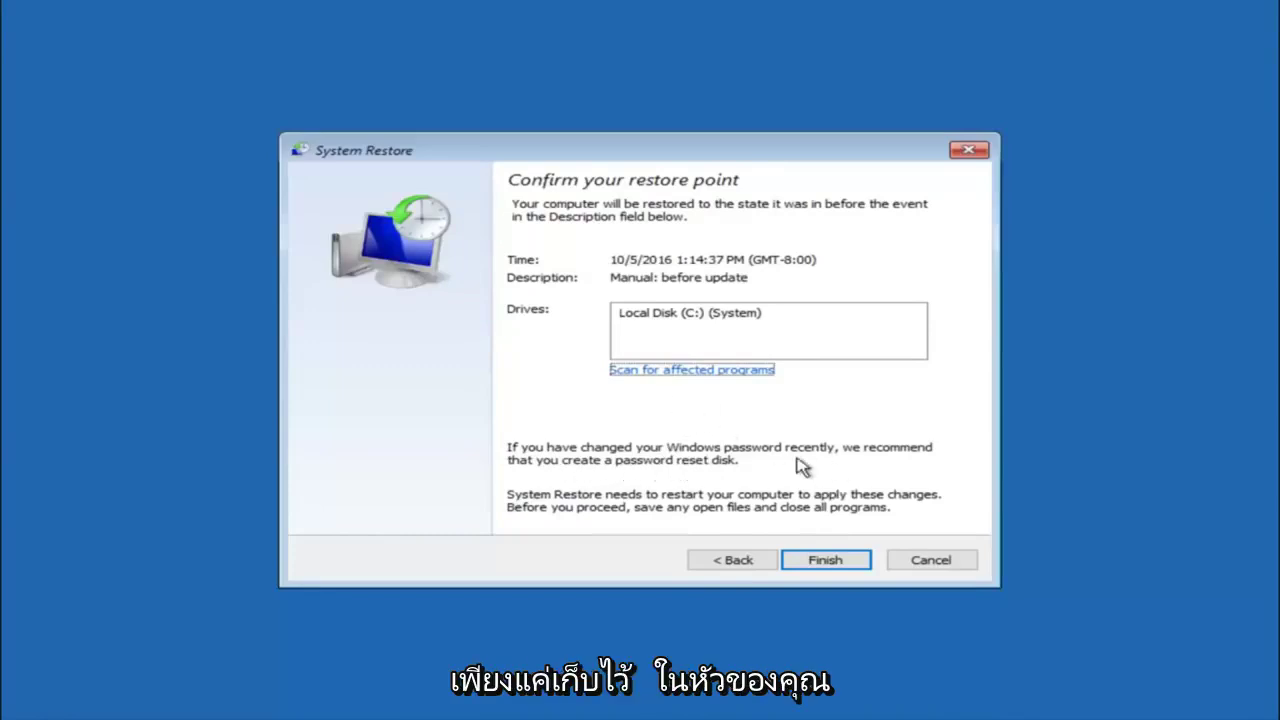
# Step: Finish the wizard and confirm to start restoring to the 'before update' point
pyautogui.click(829, 565)
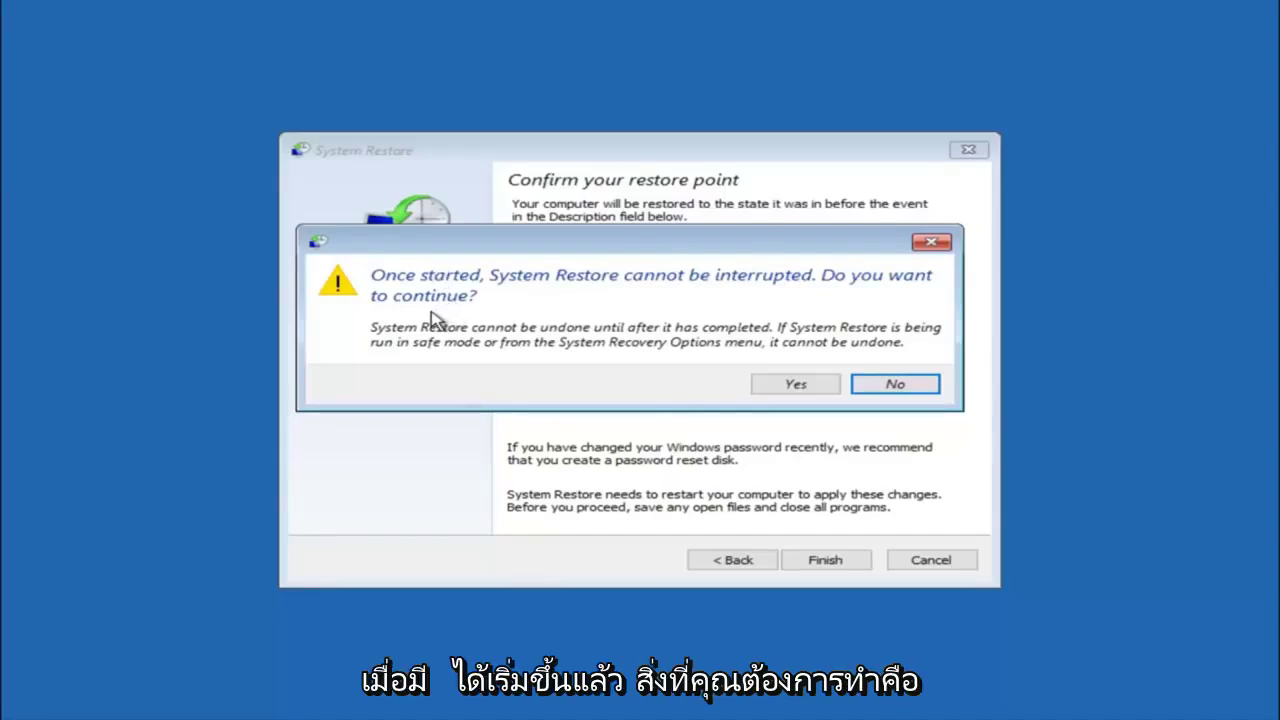
pyautogui.click(787, 392)
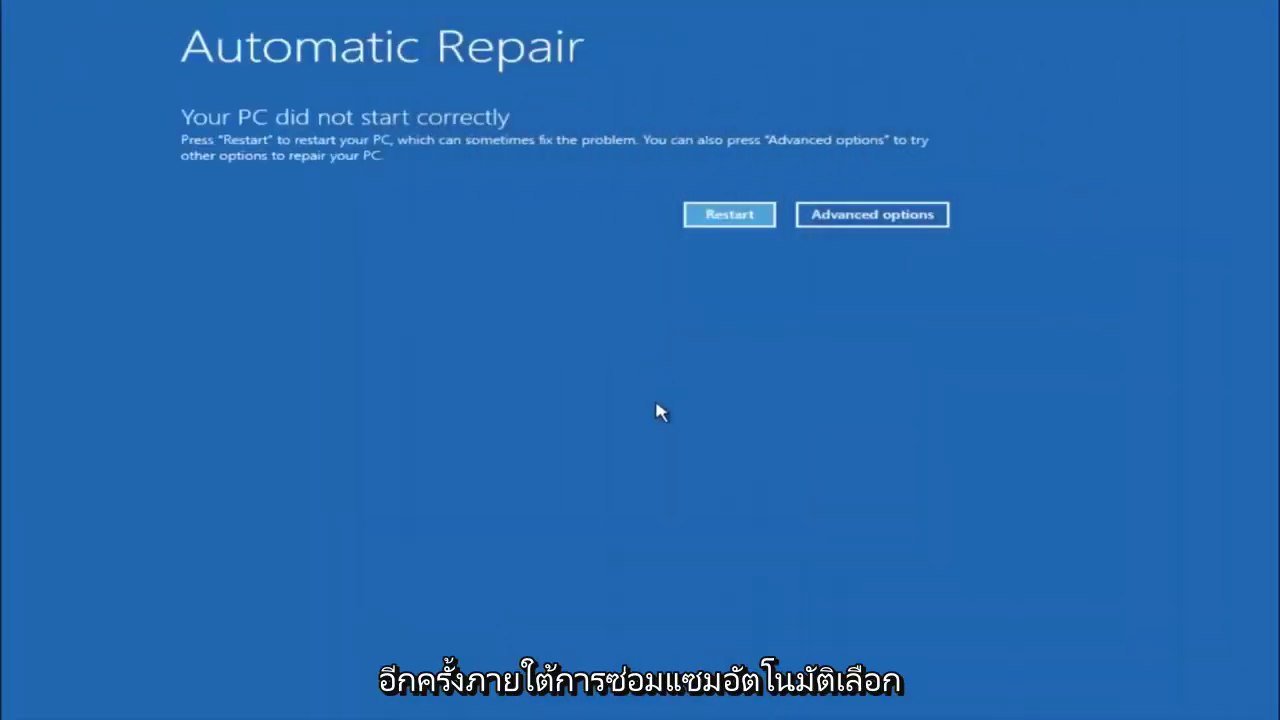
# Step: Run Startup Repair from Troubleshoot's advanced recovery options
pyautogui.click(840, 216)
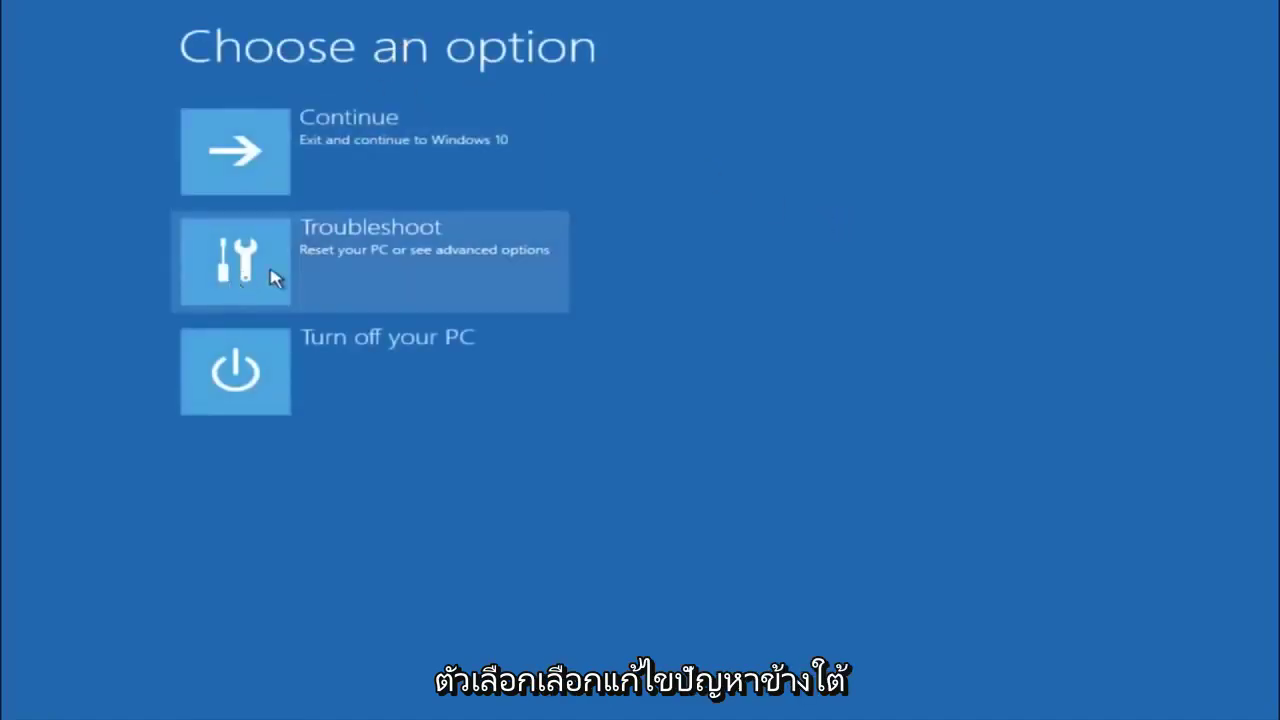
pyautogui.click(350, 256)
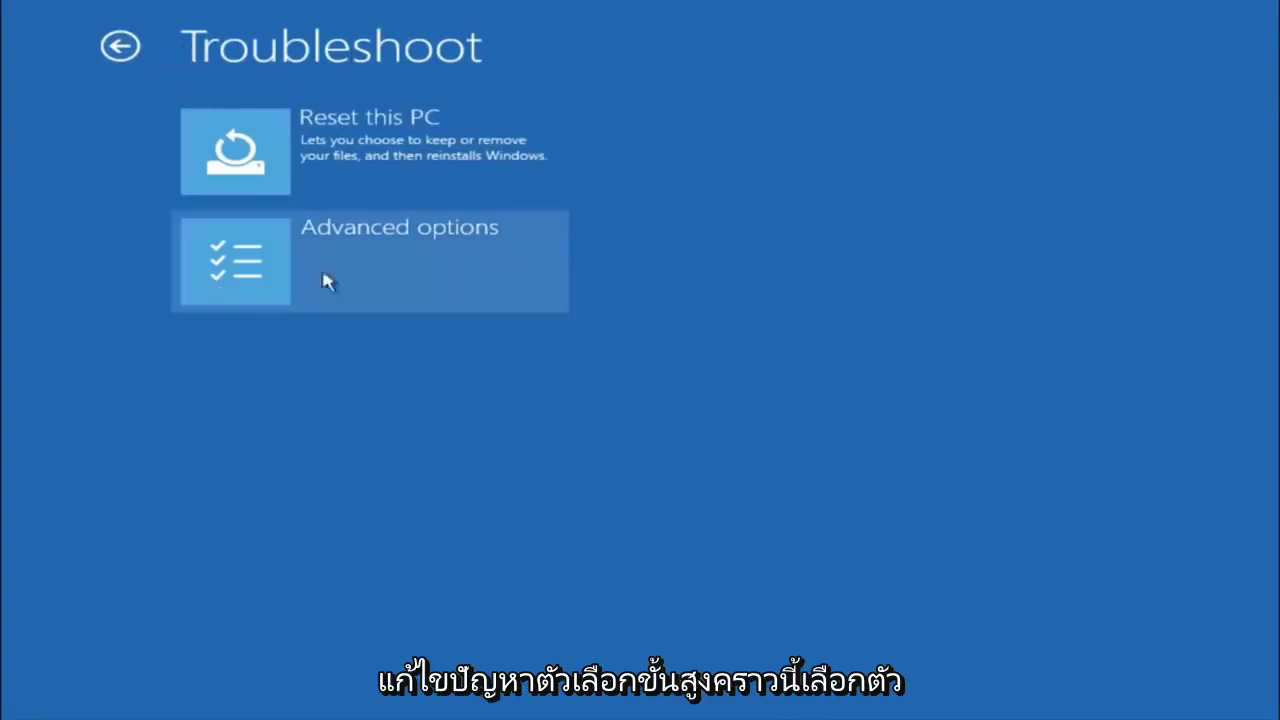
pyautogui.click(318, 279)
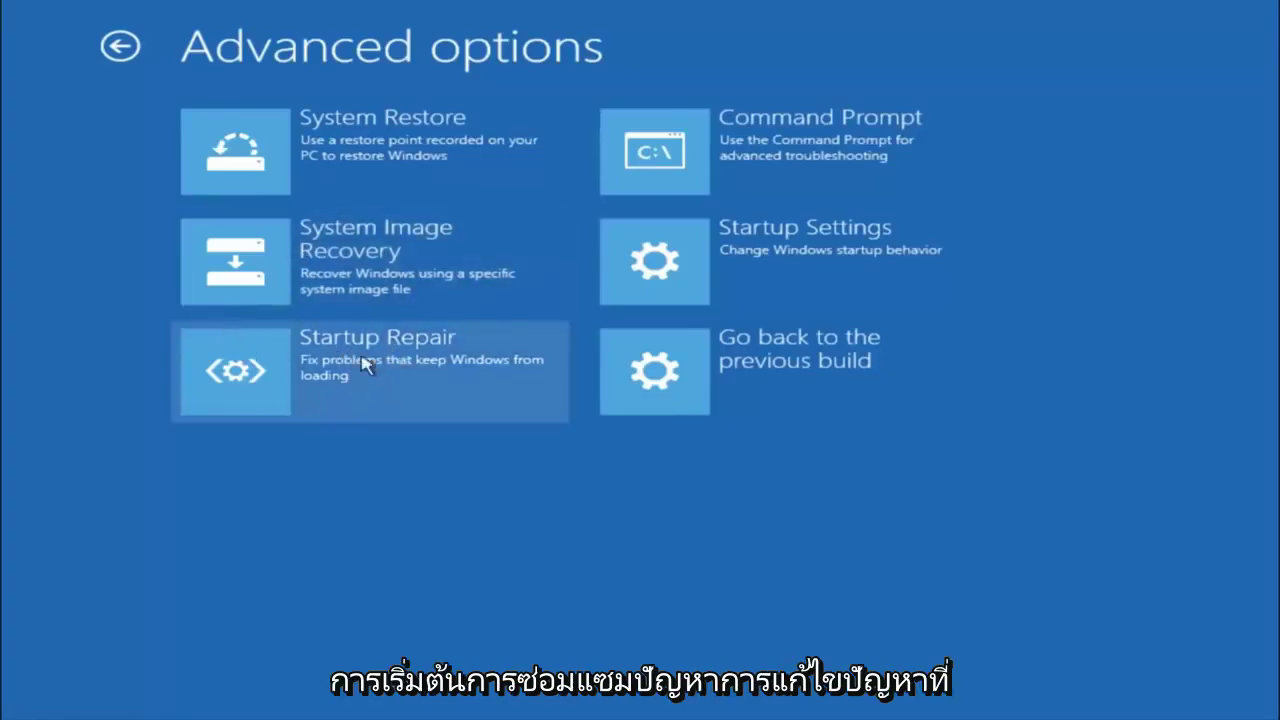
pyautogui.click(255, 372)
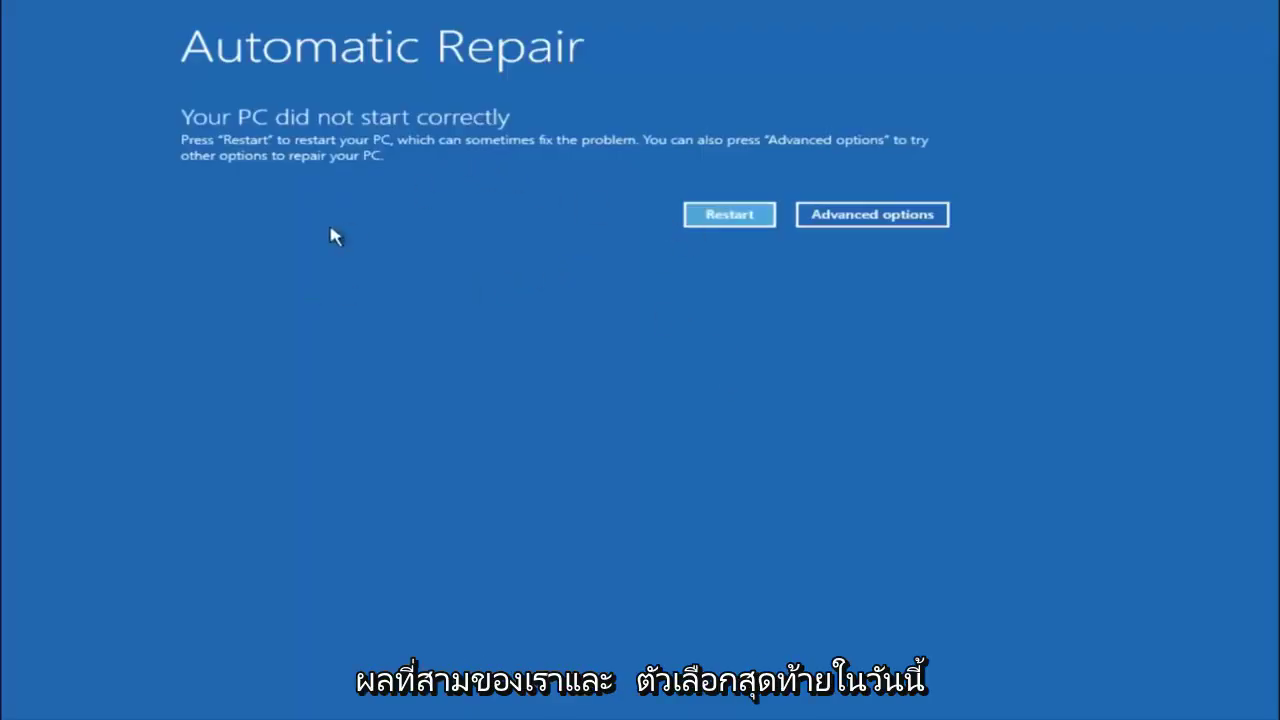
# Step: Open the administrator Command Prompt from Troubleshoot's advanced recovery options
pyautogui.click(857, 214)
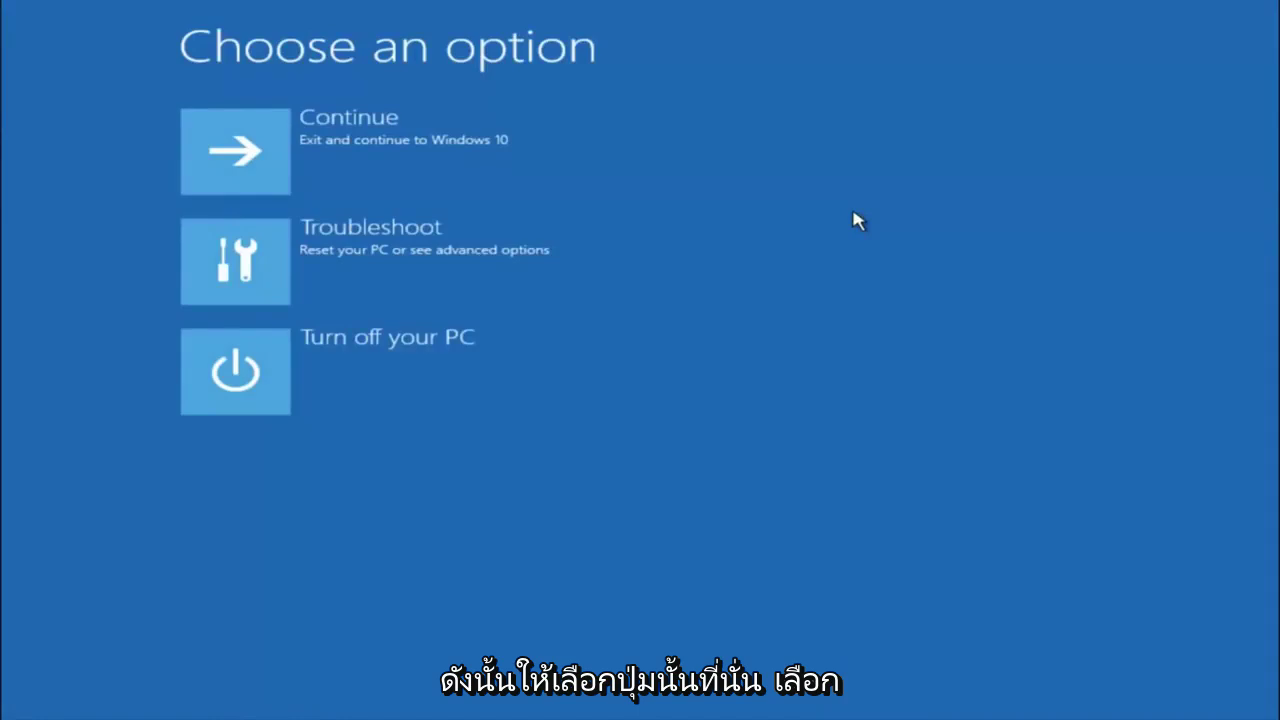
pyautogui.click(245, 263)
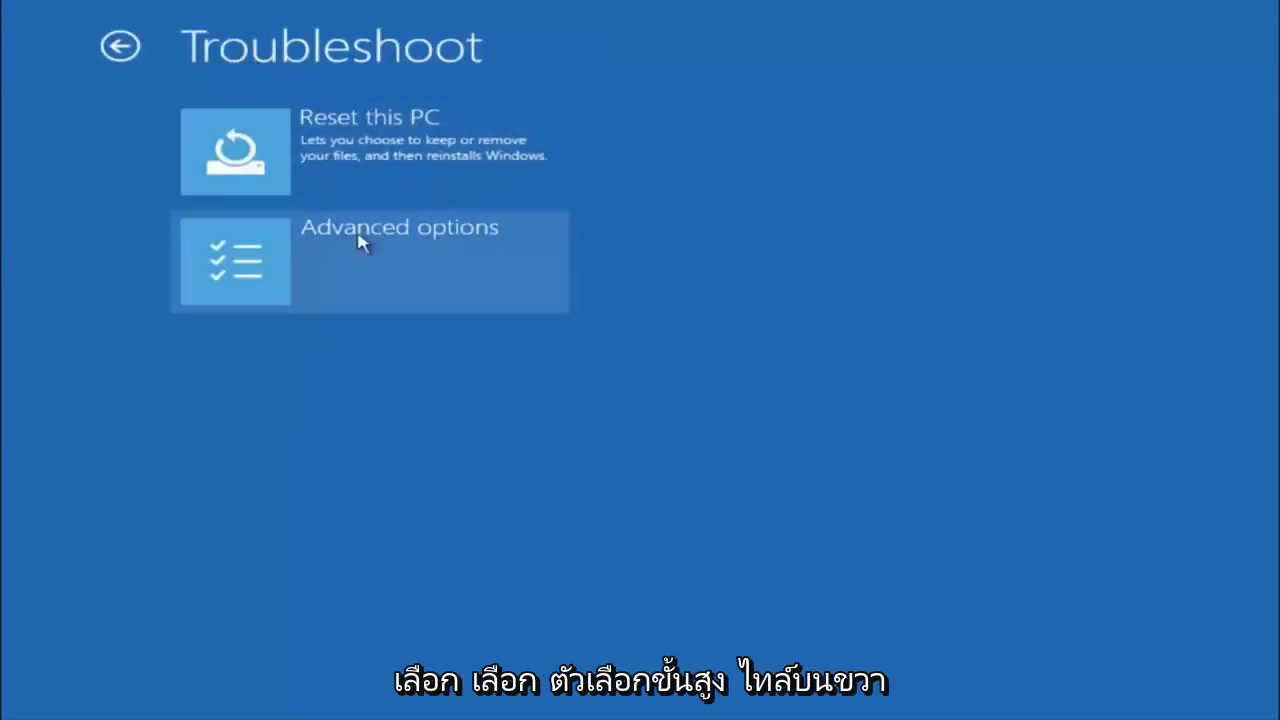
pyautogui.click(341, 245)
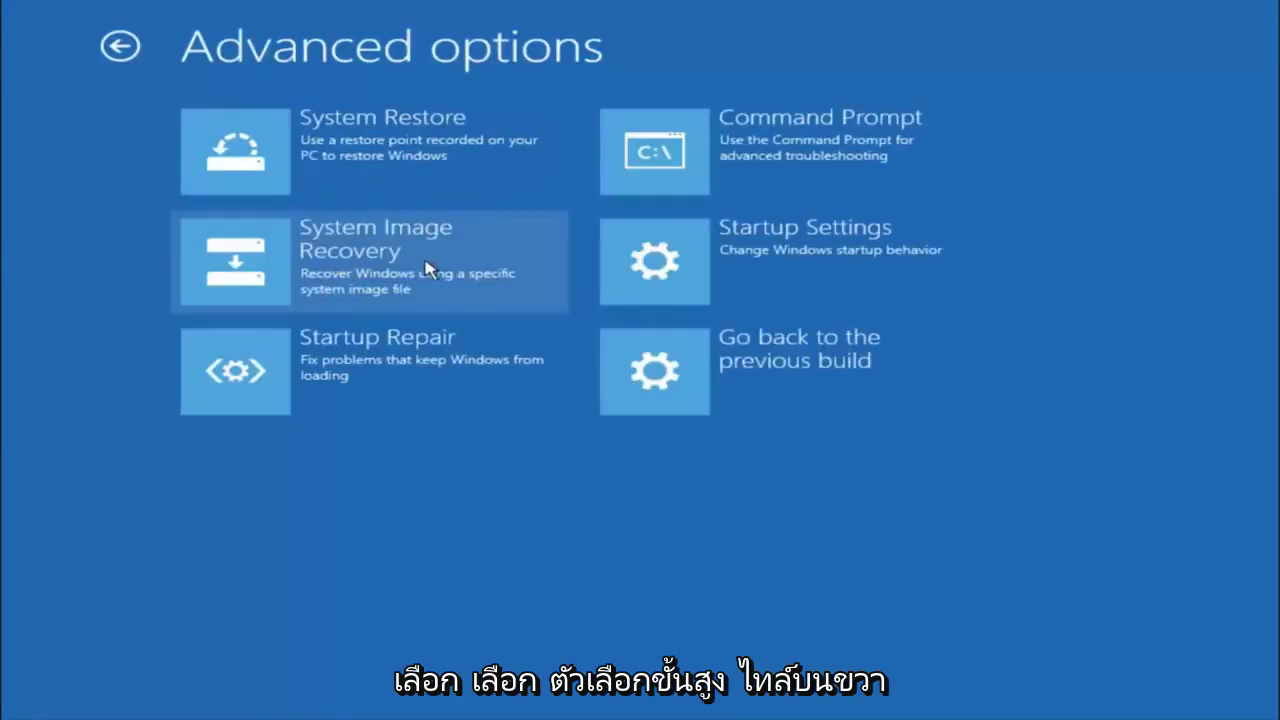
pyautogui.click(752, 164)
pyautogui.write('c:')
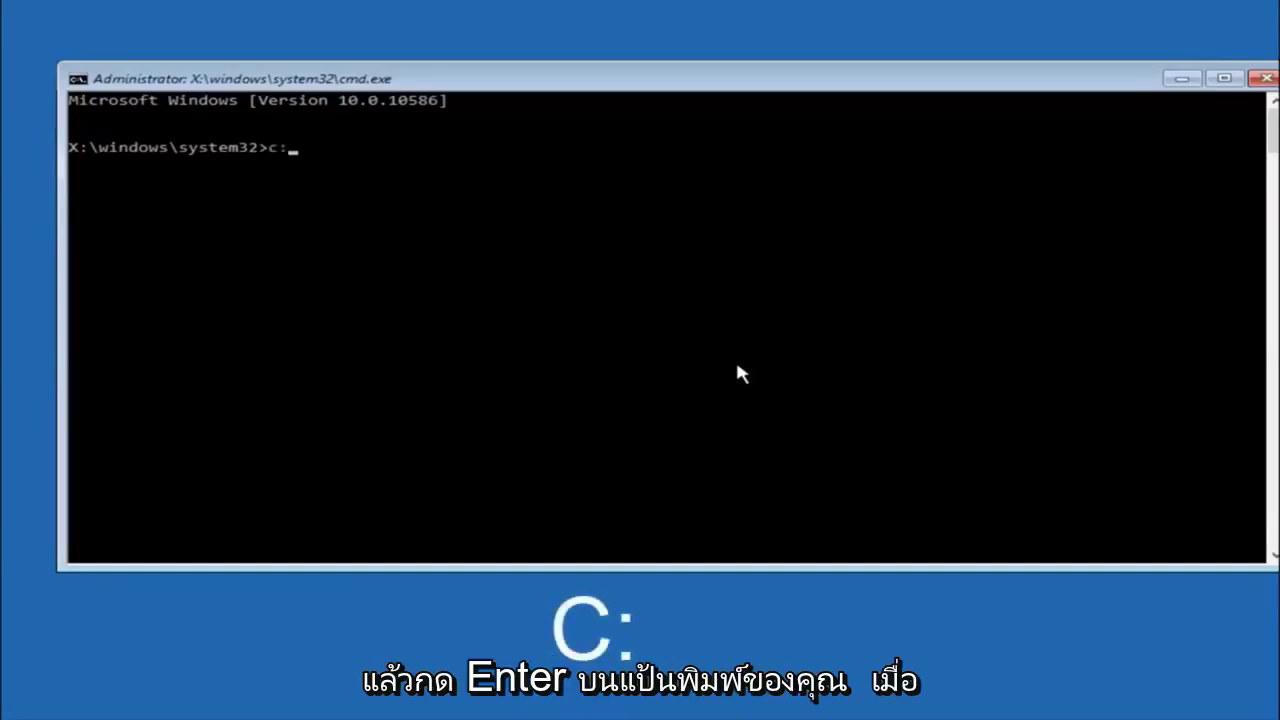
# Step: Switch to drive C: and list its contents with dir
pyautogui.press('Return')
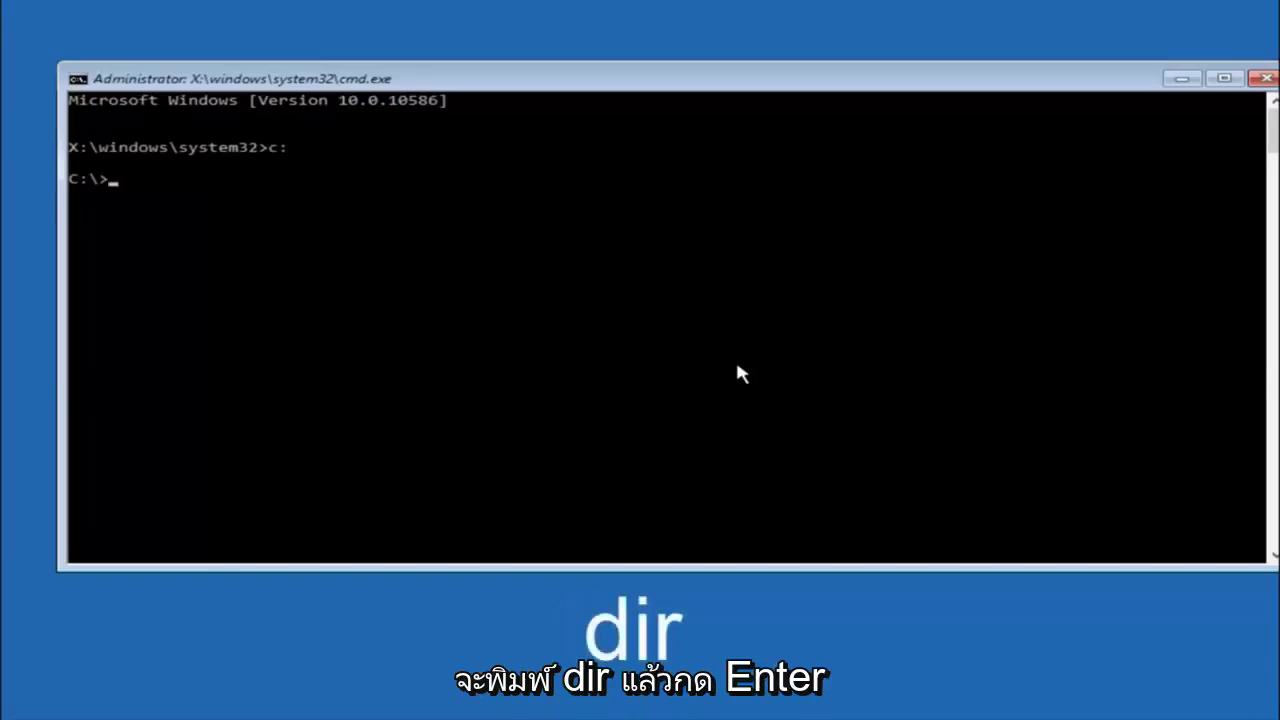
pyautogui.write('dir')
pyautogui.press('Return')
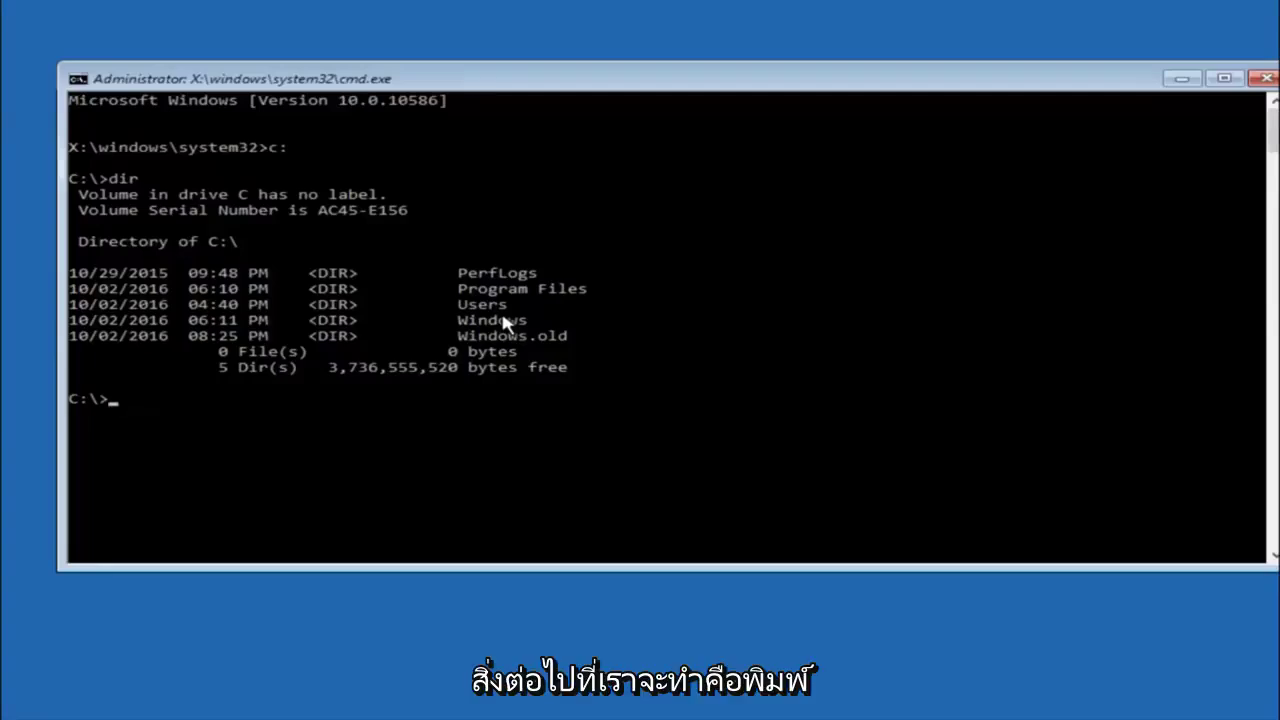
# Step: Change directory to \windows\system32\config
pyautogui.write('cd')
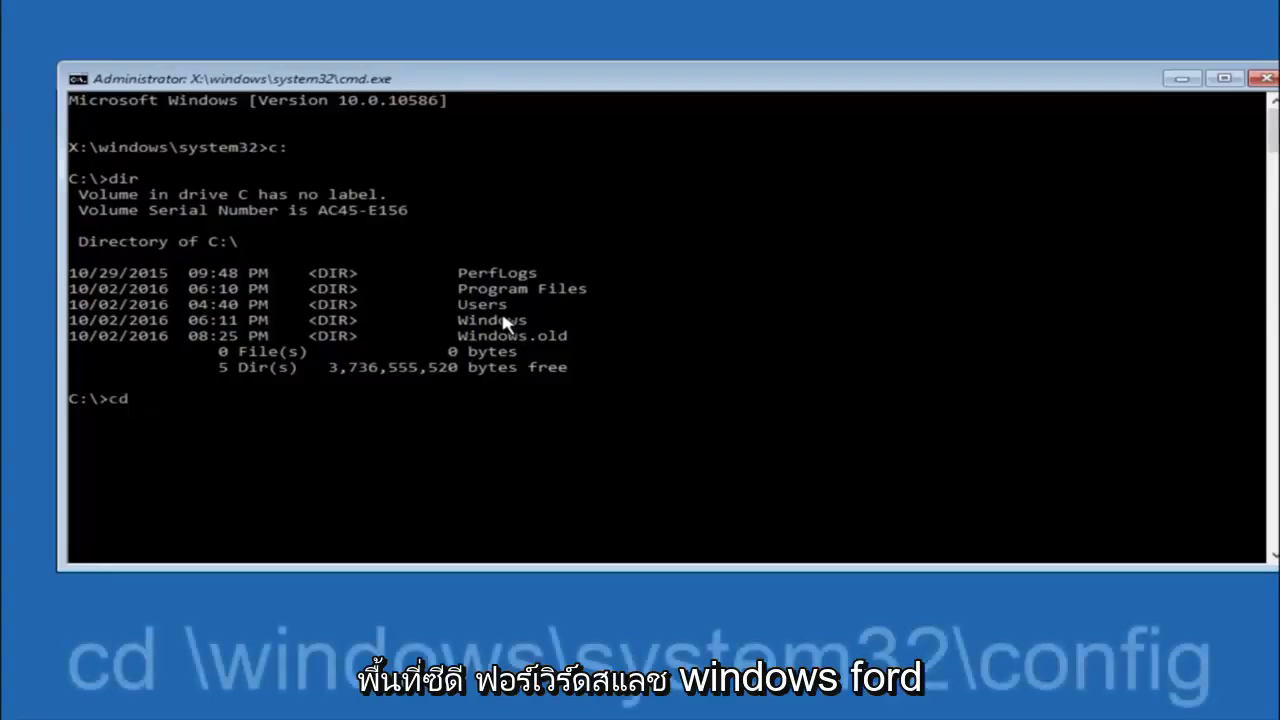
pyautogui.write(' \\win')
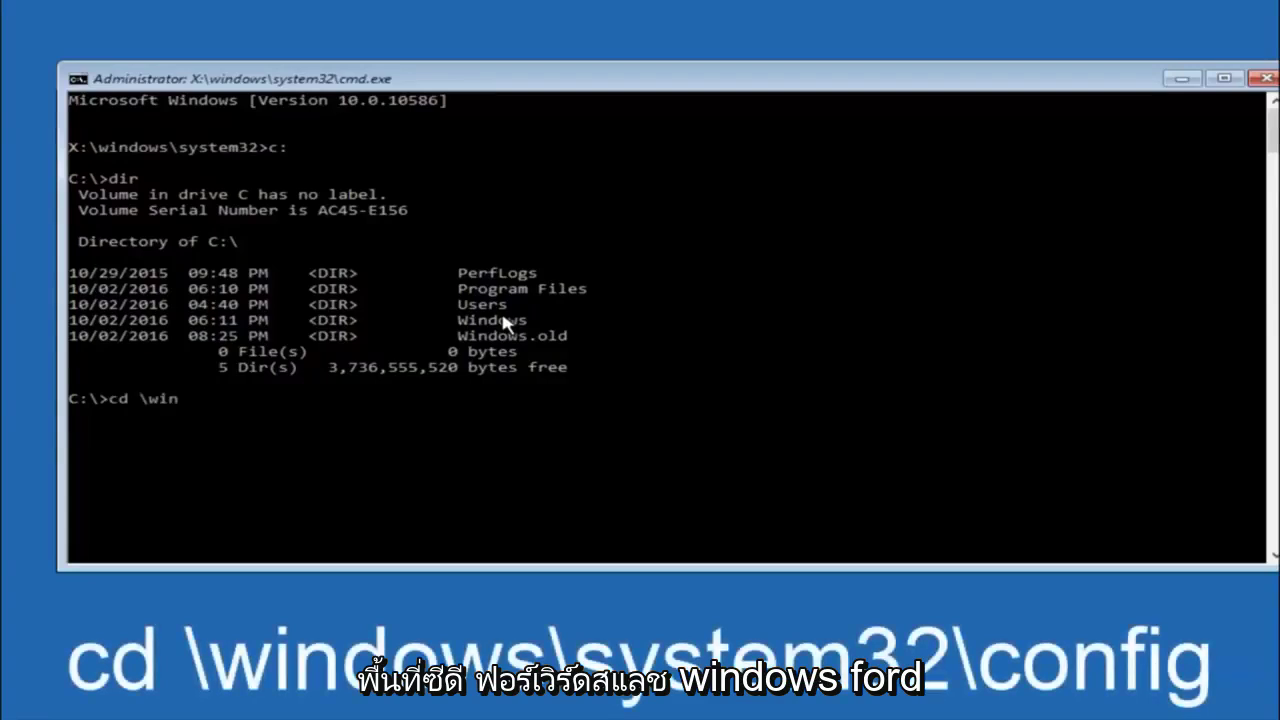
pyautogui.write('dows\\')
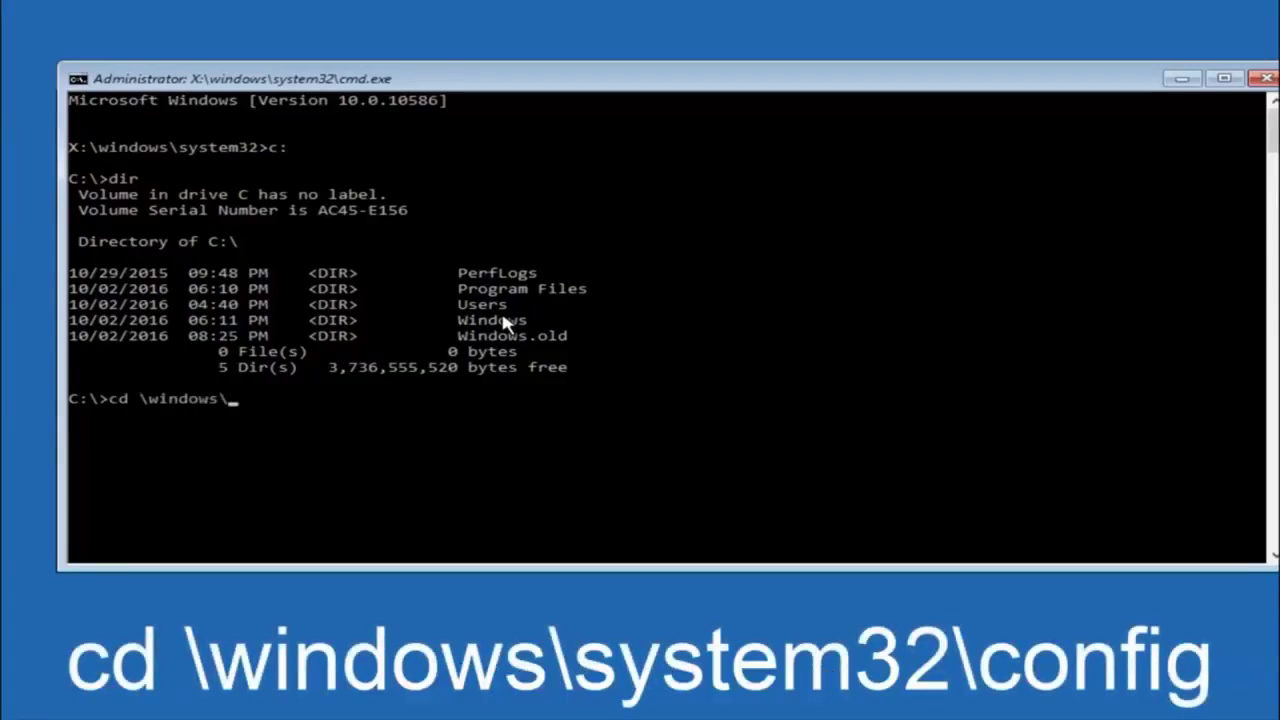
pyautogui.write('system32')
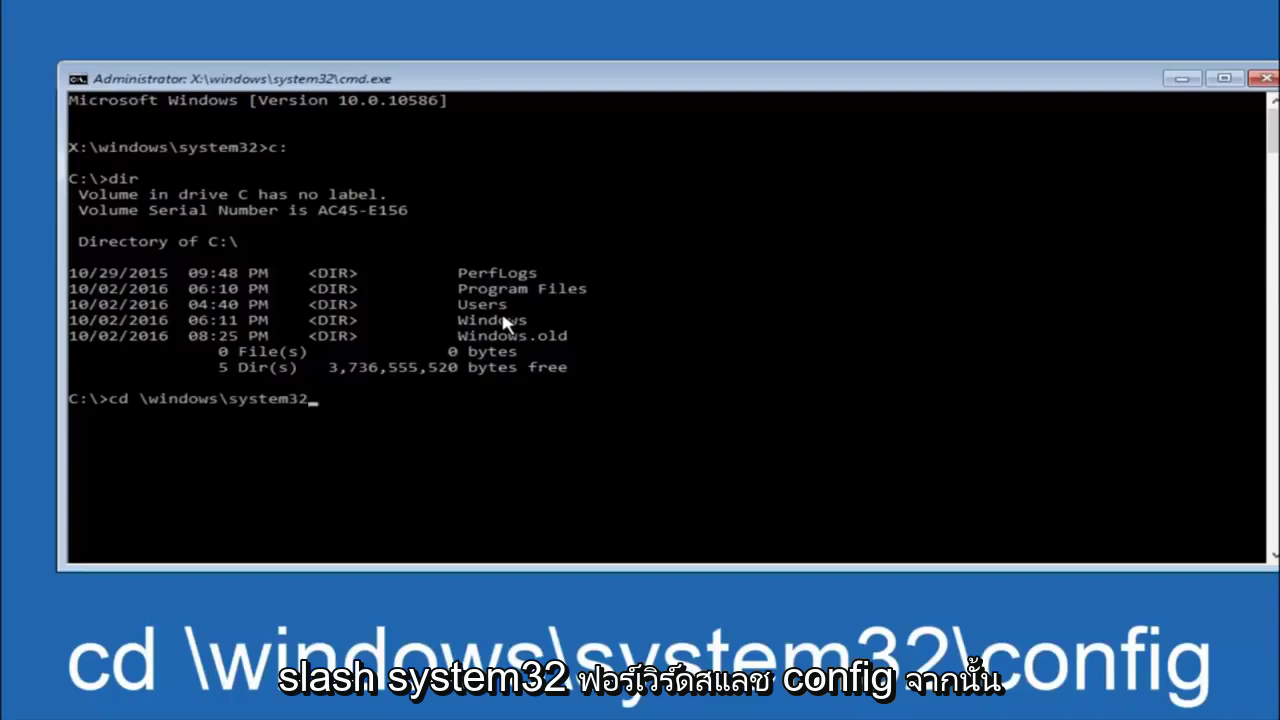
pyautogui.write('\\con')
pyautogui.write('fig')
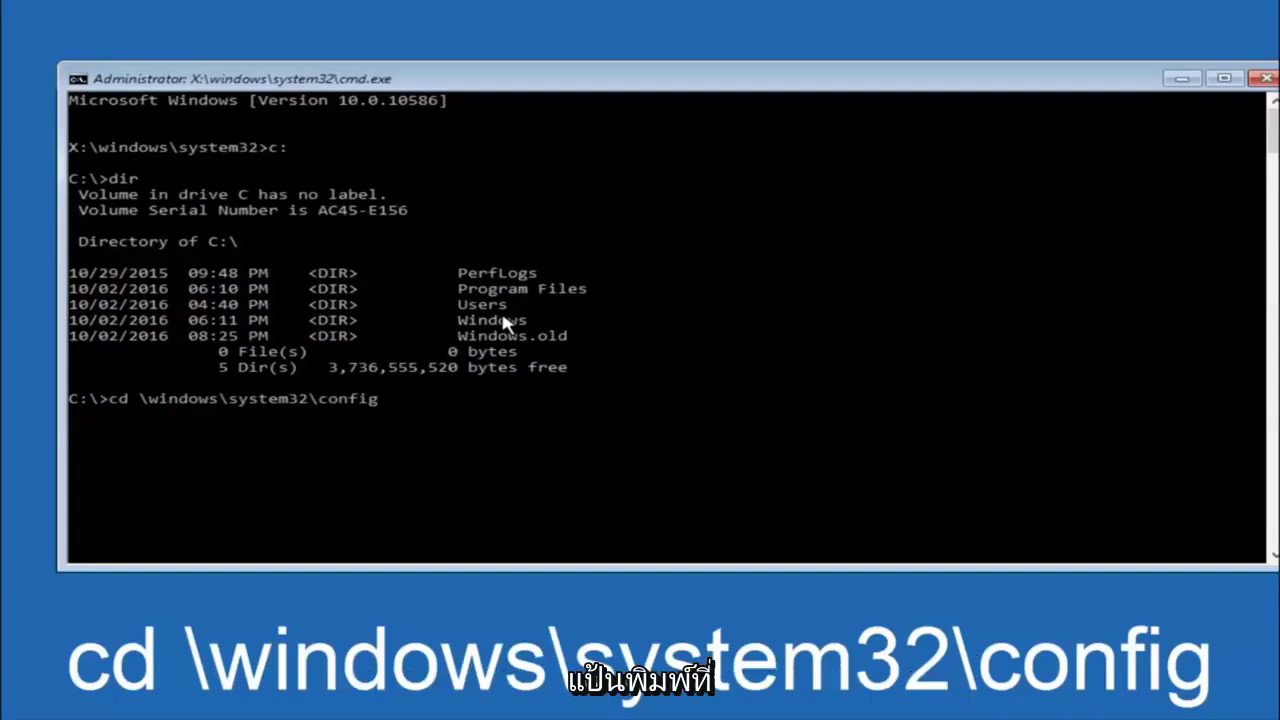
pyautogui.press('Return')
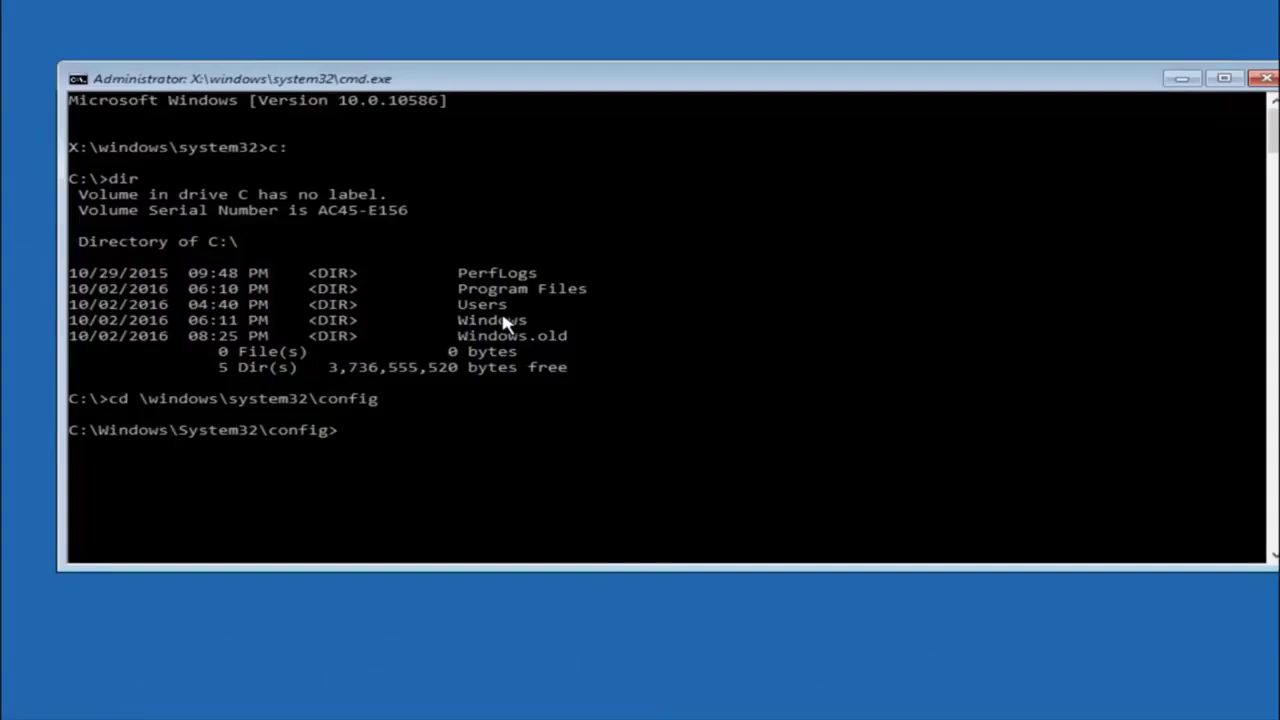
# Step: Make a 'backup' folder with md backup
pyautogui.write('md')
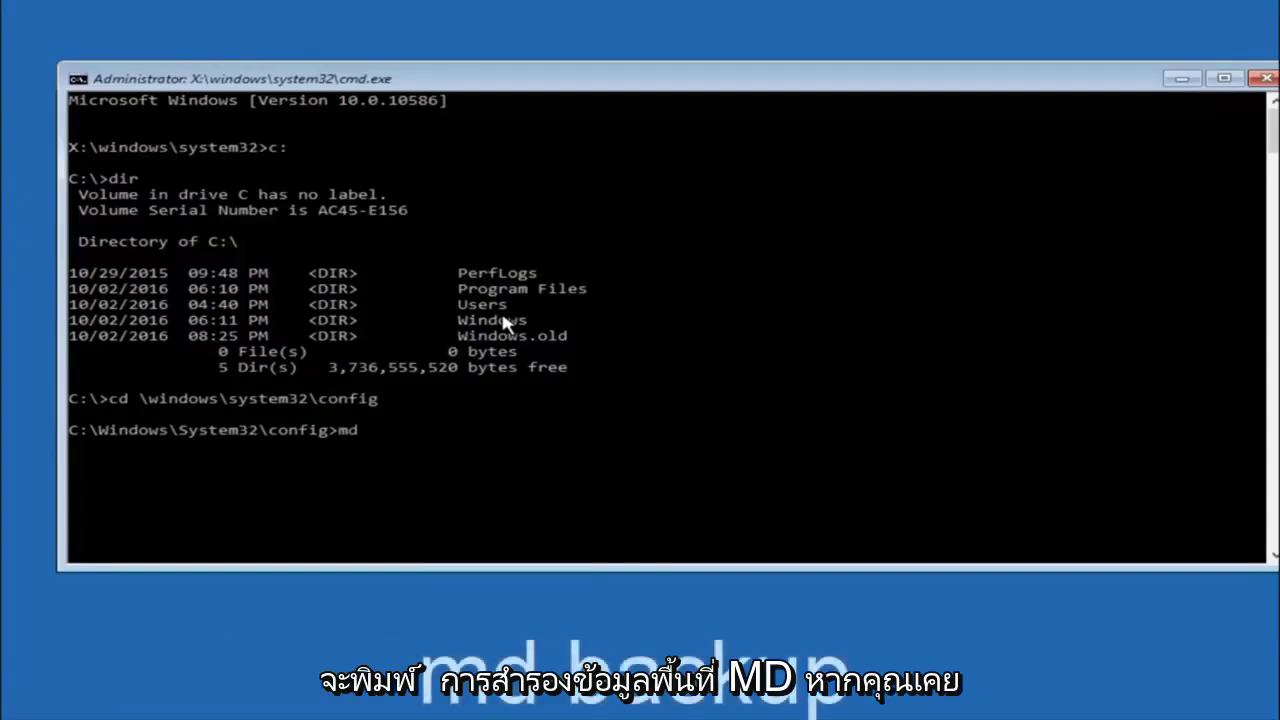
pyautogui.write(' back')
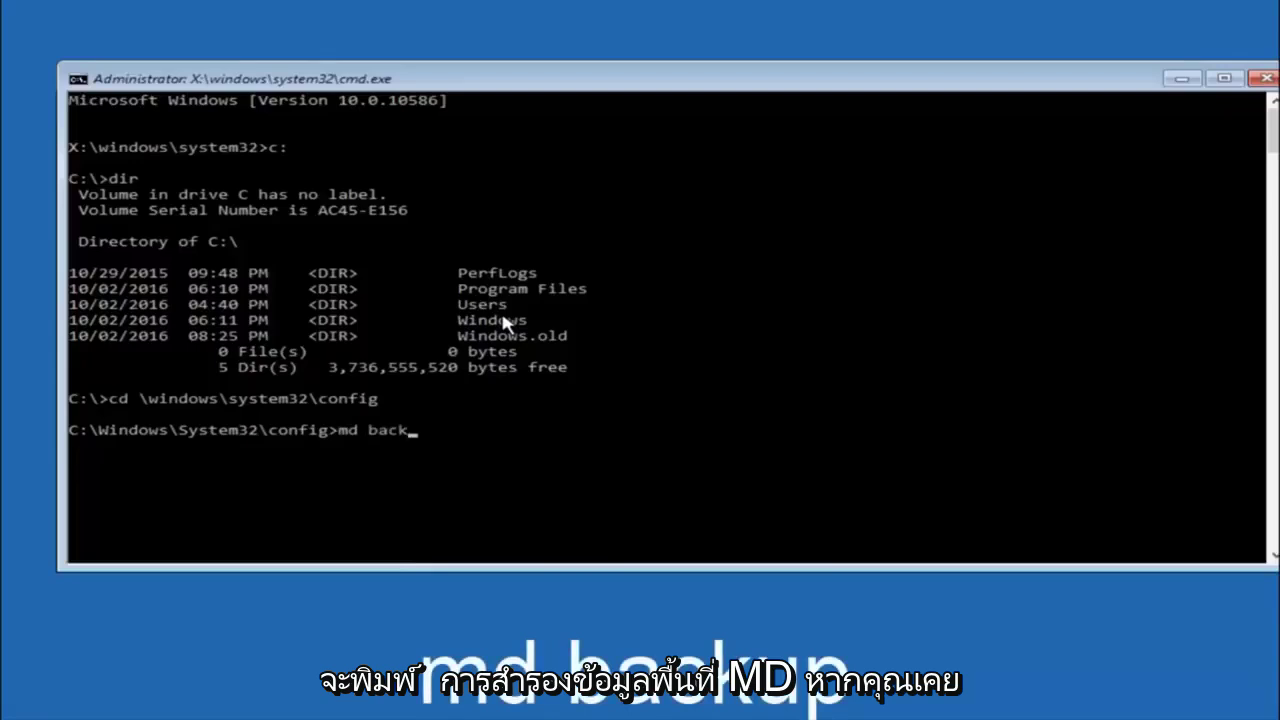
pyautogui.write('up')
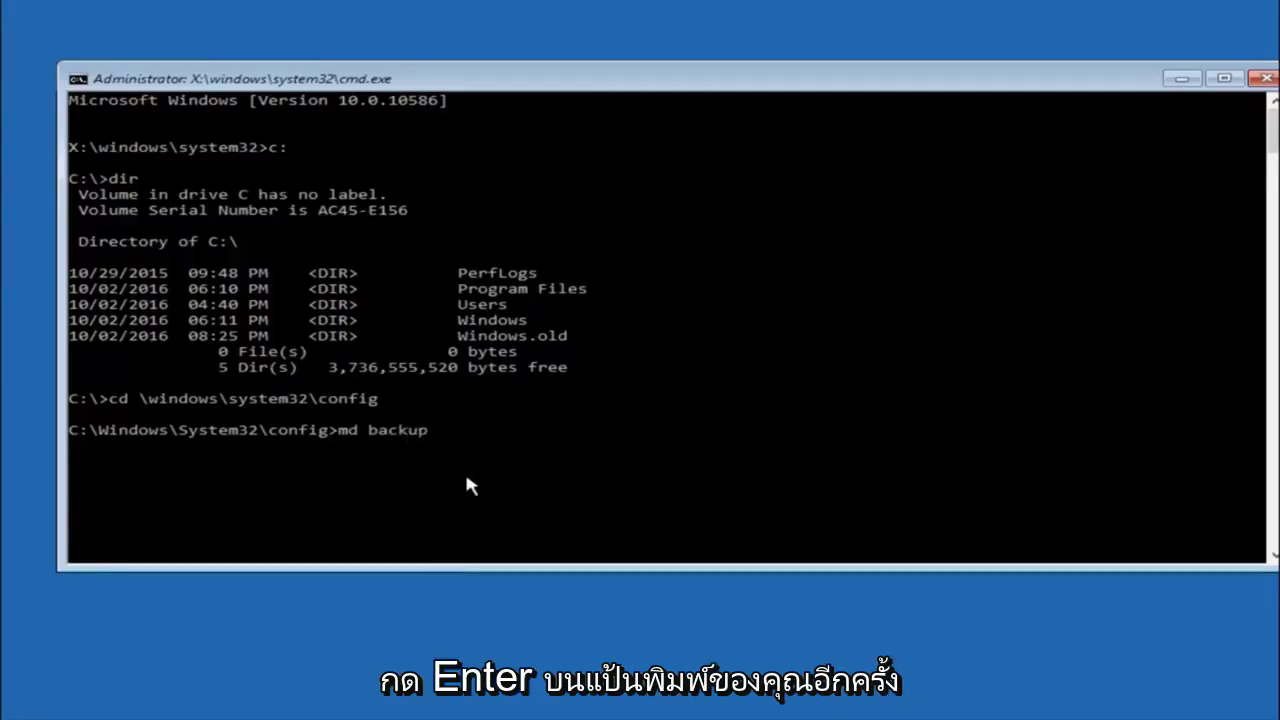
pyautogui.press('Return')
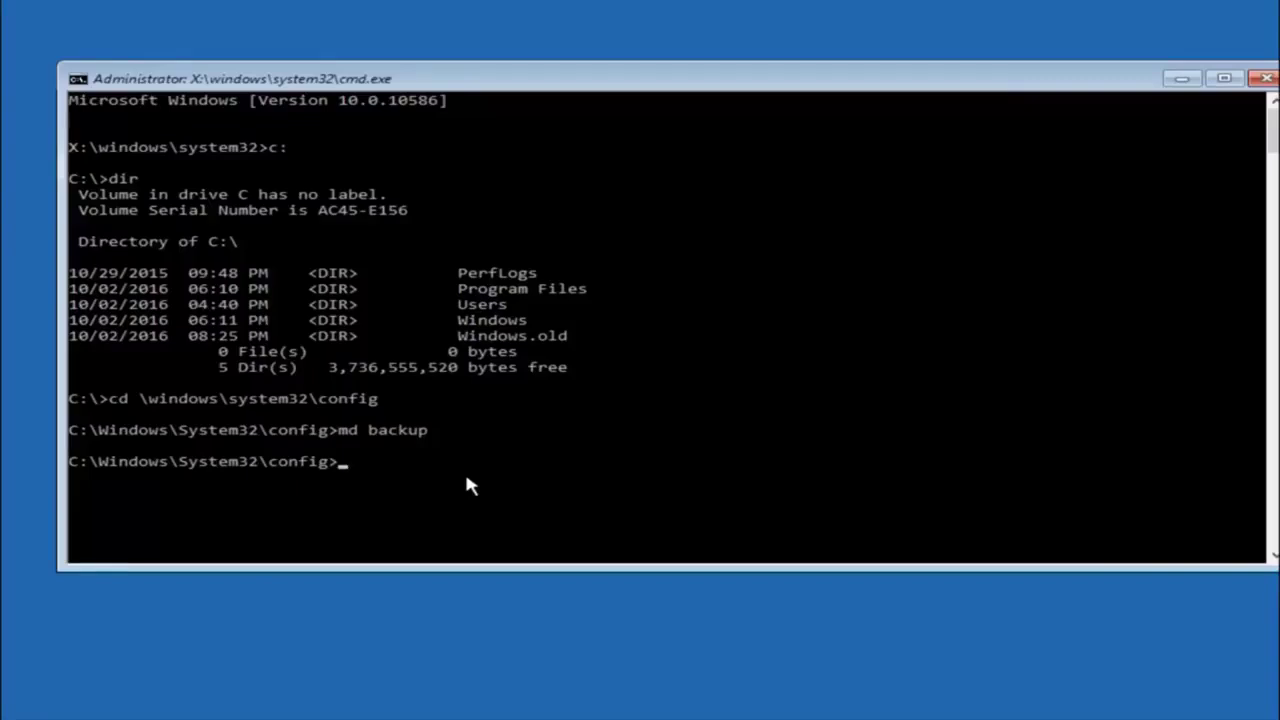
# Step: Copy all config files, including SAM, SYSTEM and SOFTWARE, into backup with copy *.* backup
pyautogui.write('c')
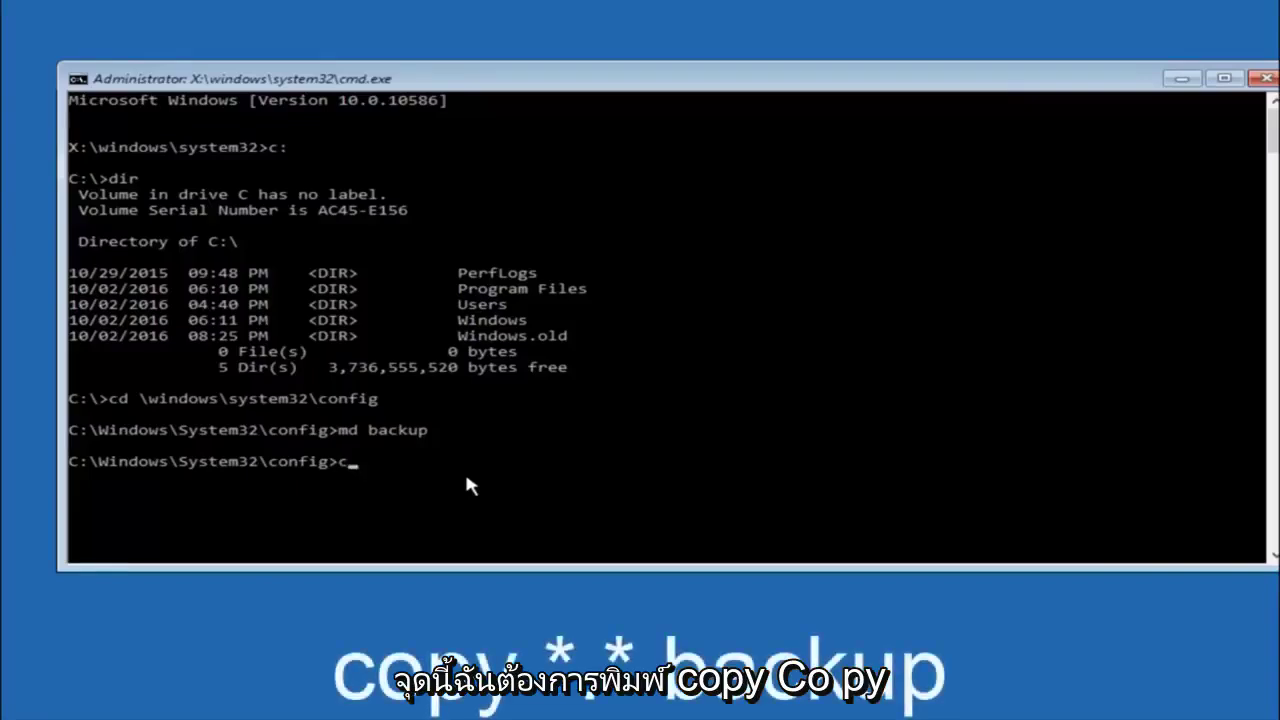
pyautogui.write('opy')
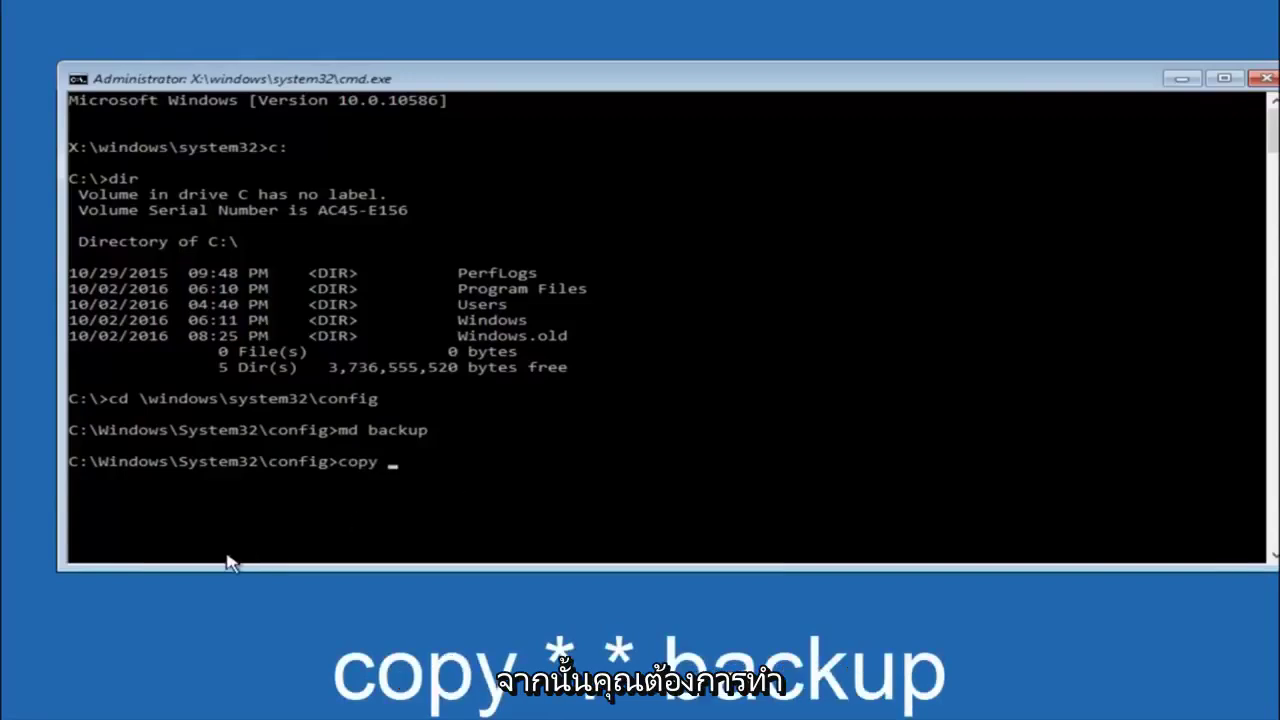
pyautogui.write(' *')
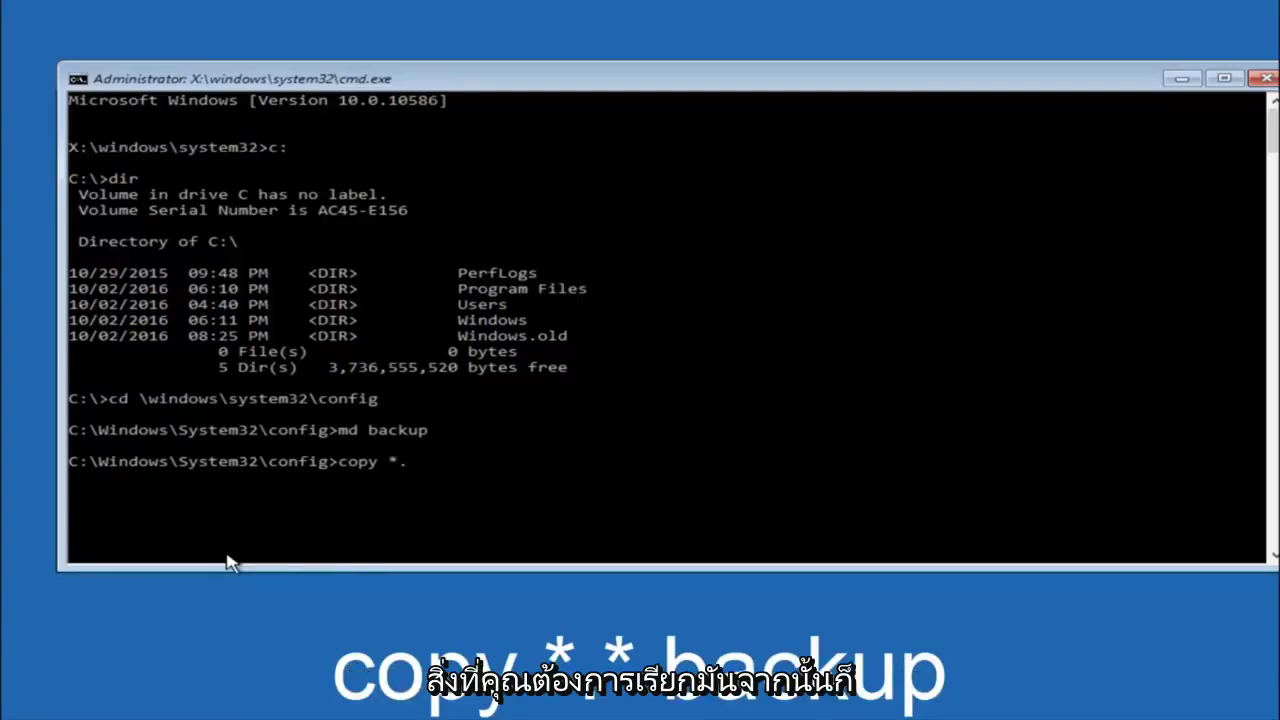
pyautogui.write('*')
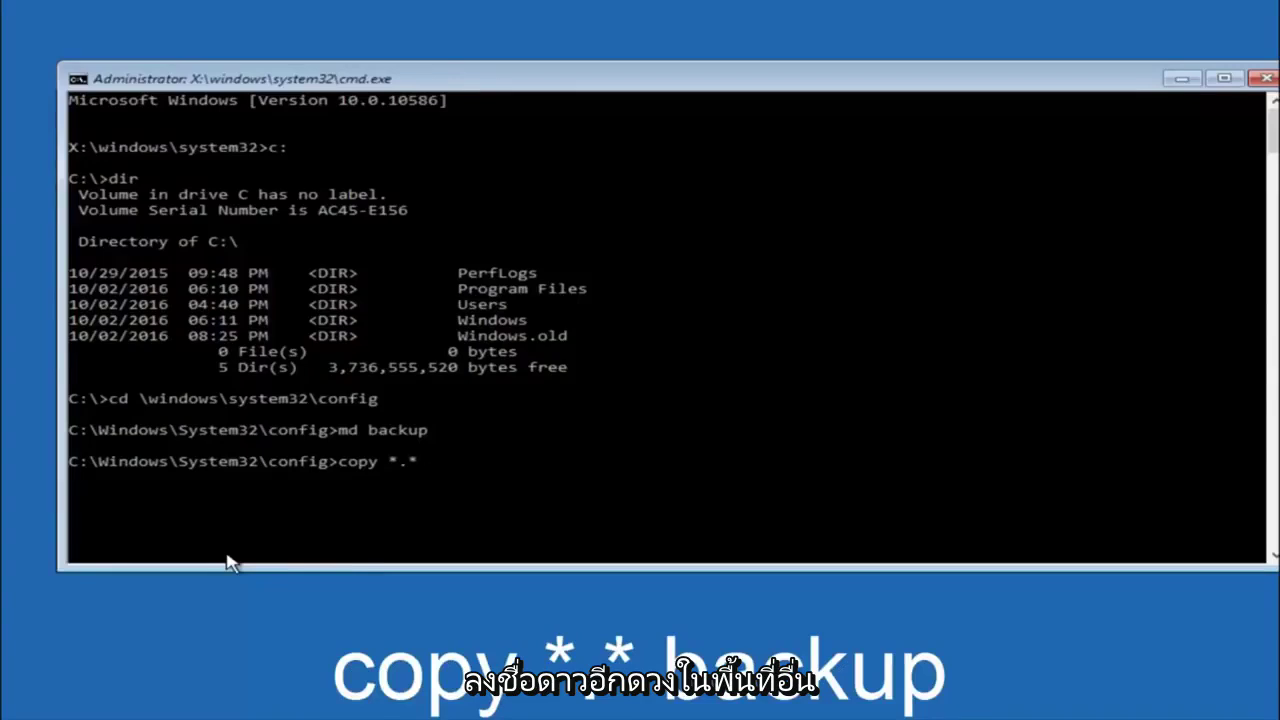
pyautogui.write(' back')
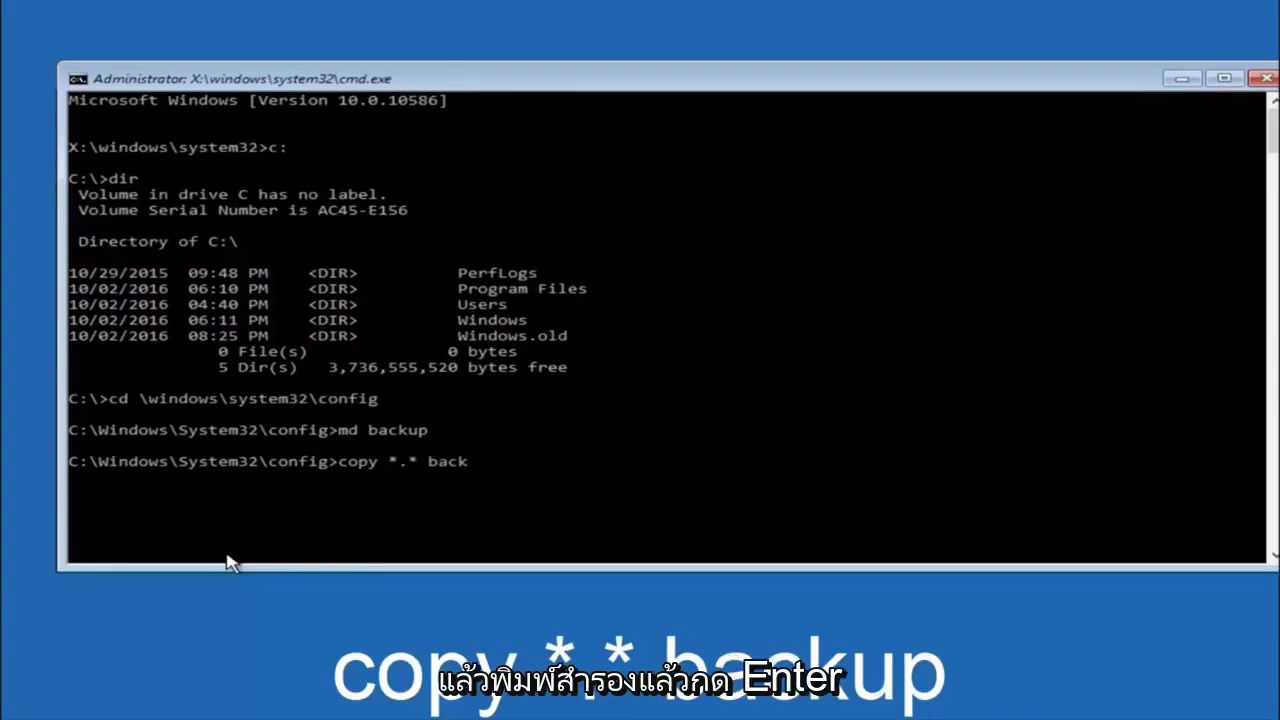
pyautogui.write('up')
pyautogui.press('Return')
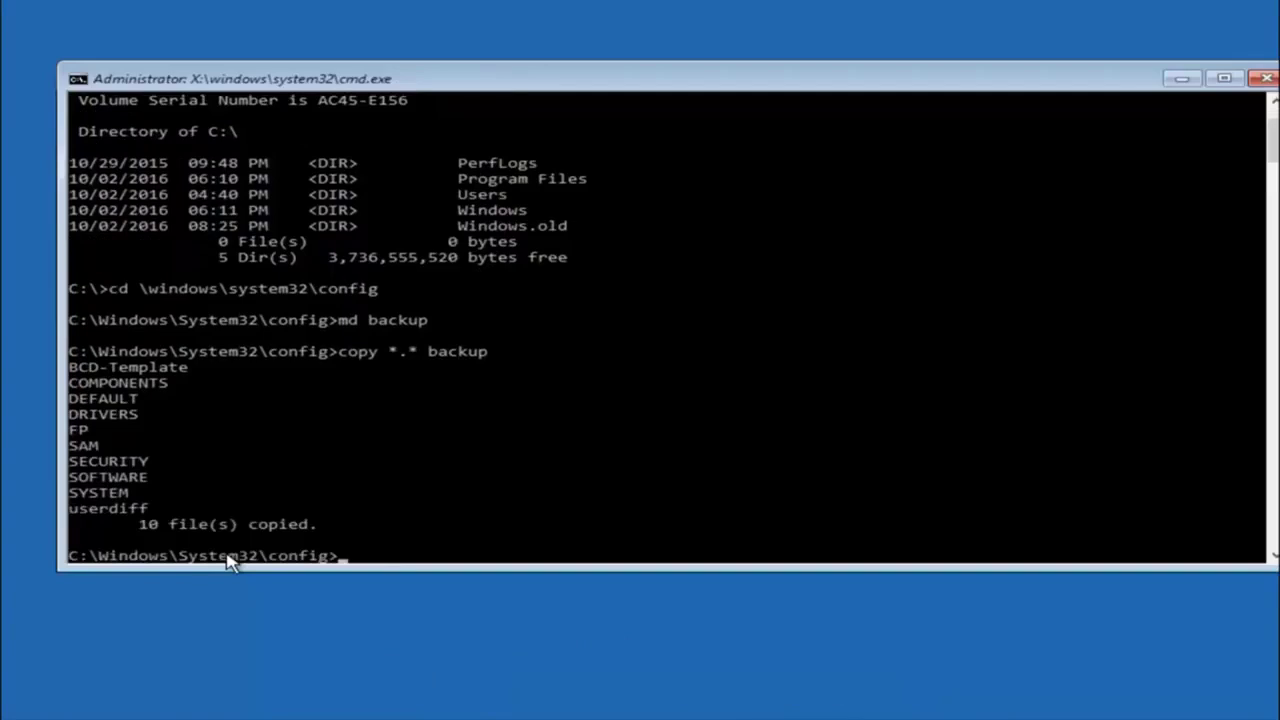
# Step: Enter RegBack and list DEFAULT, SAM, SECURITY, SOFTWARE and SYSTEM, all 0 bytes
pyautogui.write('cd')
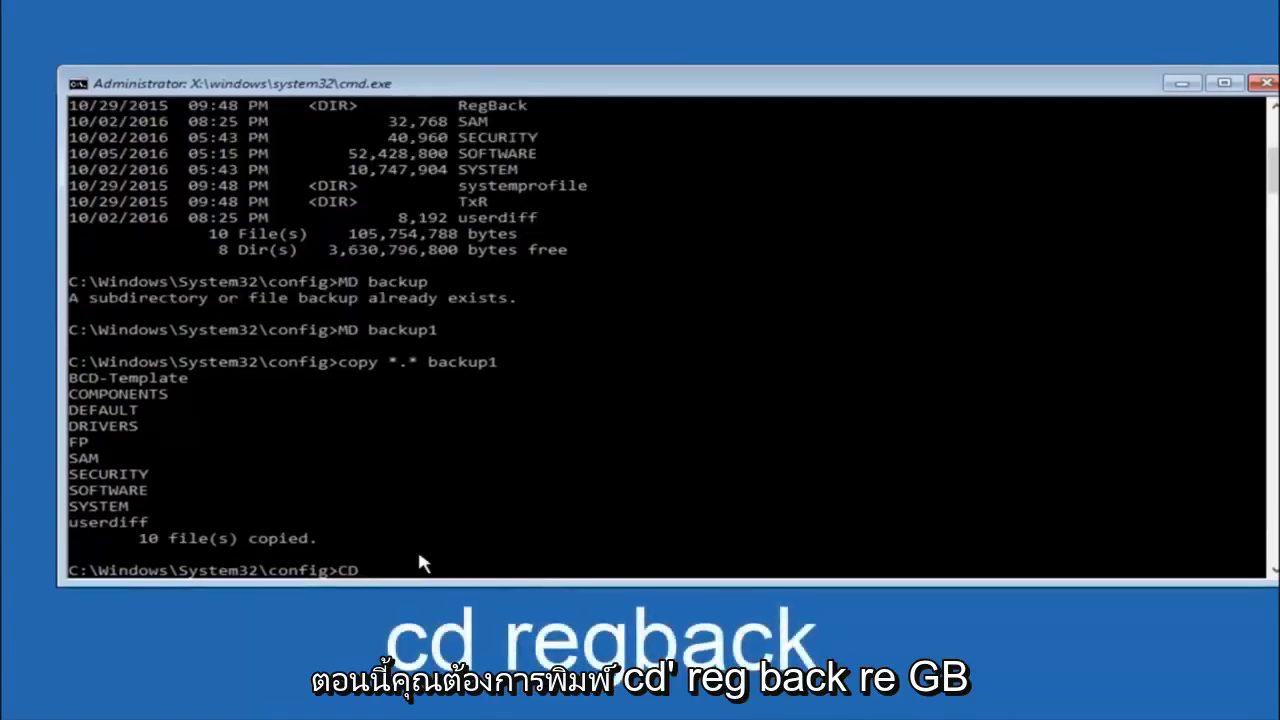
pyautogui.write(' reg')
pyautogui.write('b')
pyautogui.write('ack')
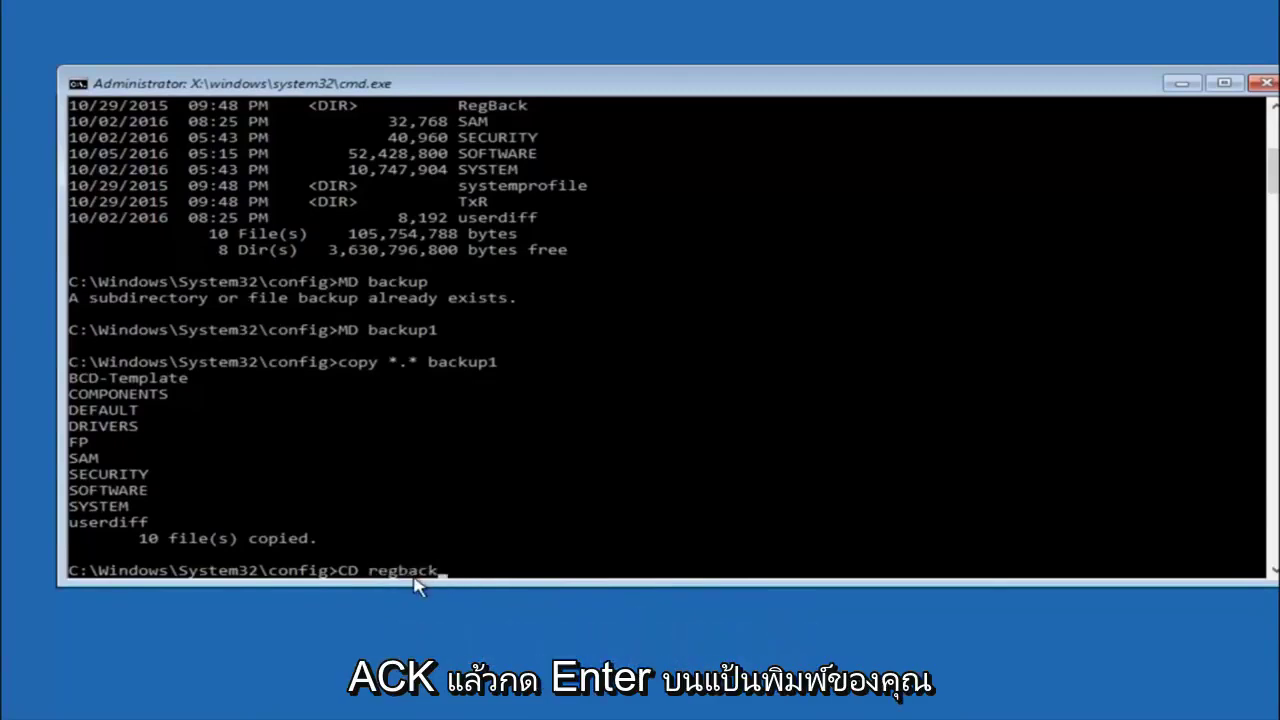
pyautogui.press('Return')
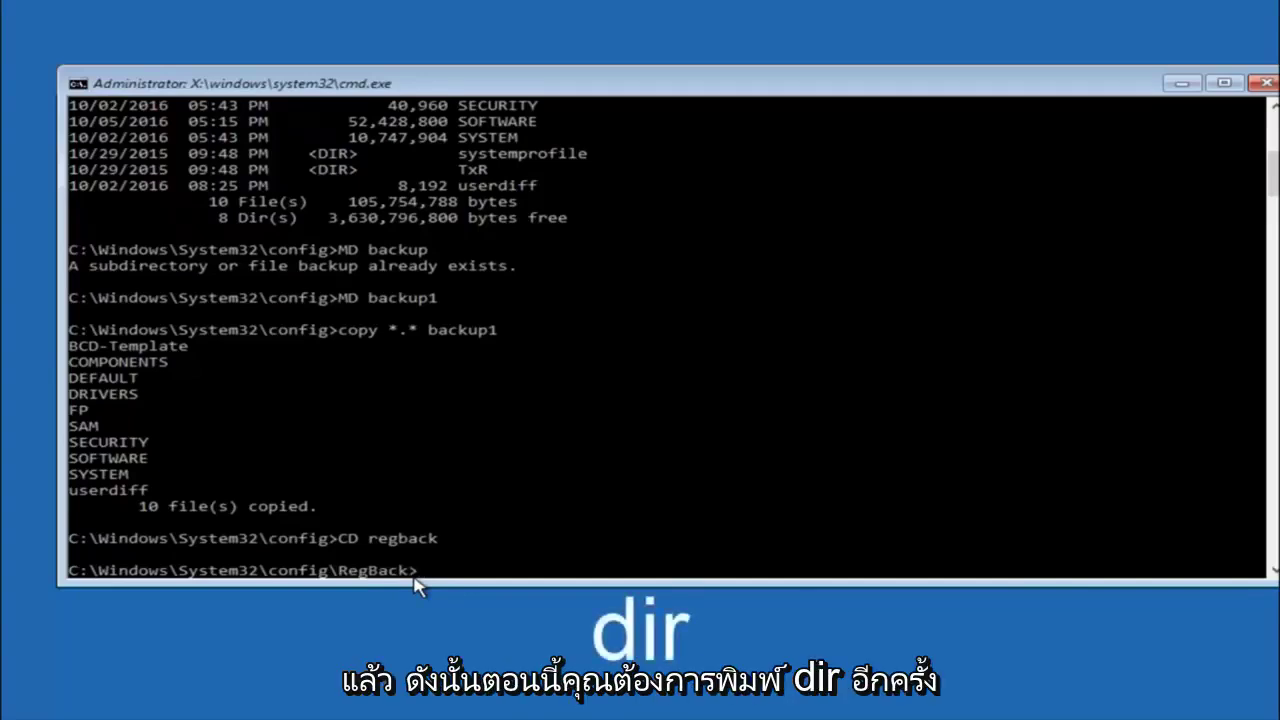
pyautogui.write('dir')
pyautogui.press('Return')
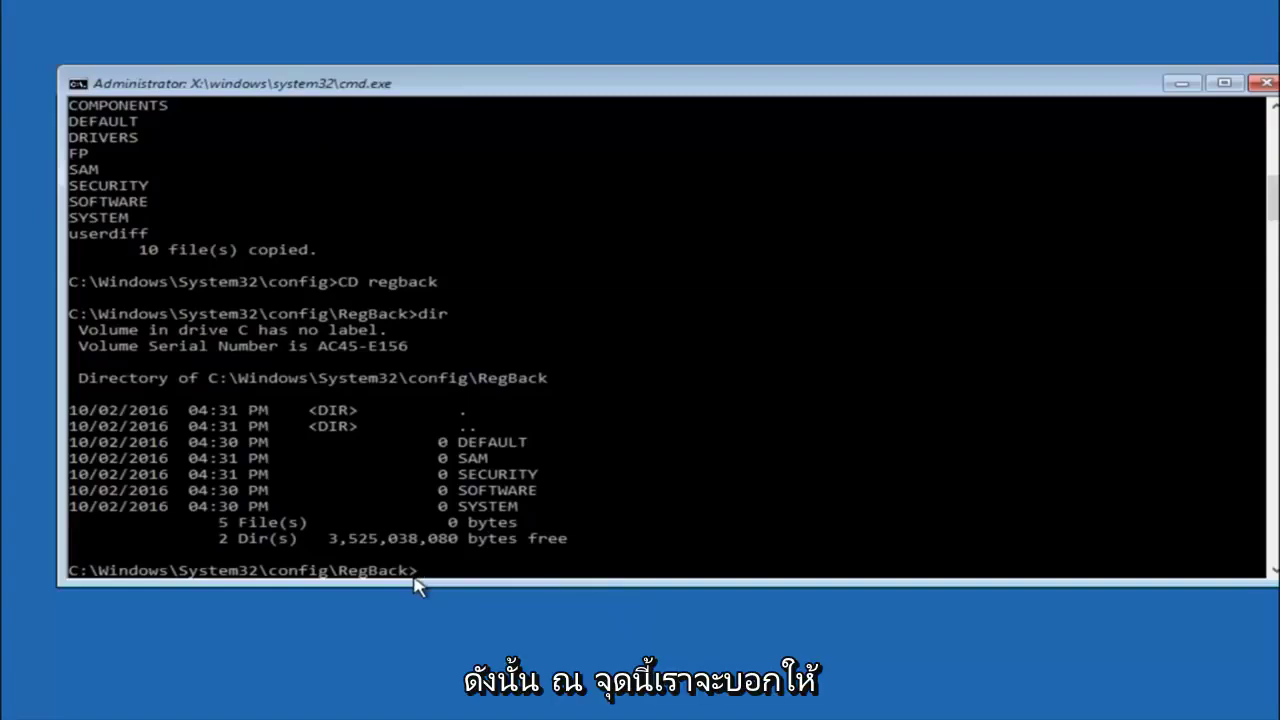
# Step: Copy all RegBack files up into config with 'copy *.* ..', overwriting all five hives (All)
pyautogui.write('cop')
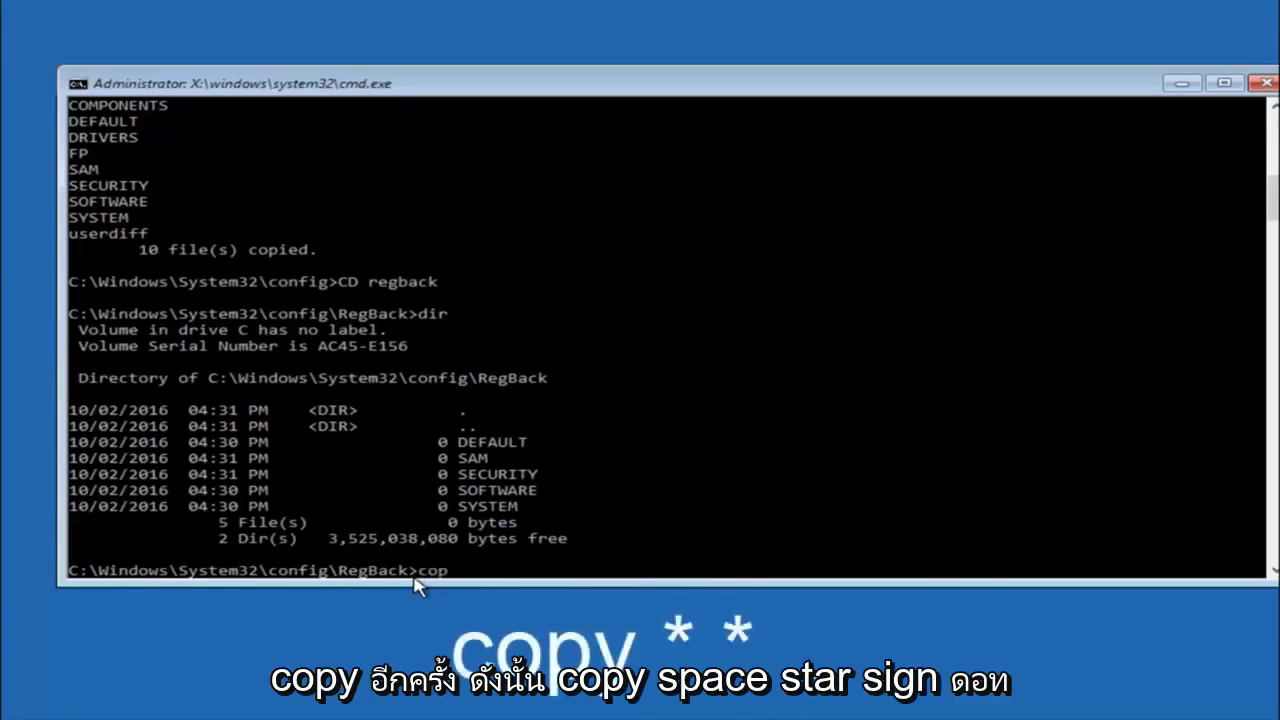
pyautogui.write('y')
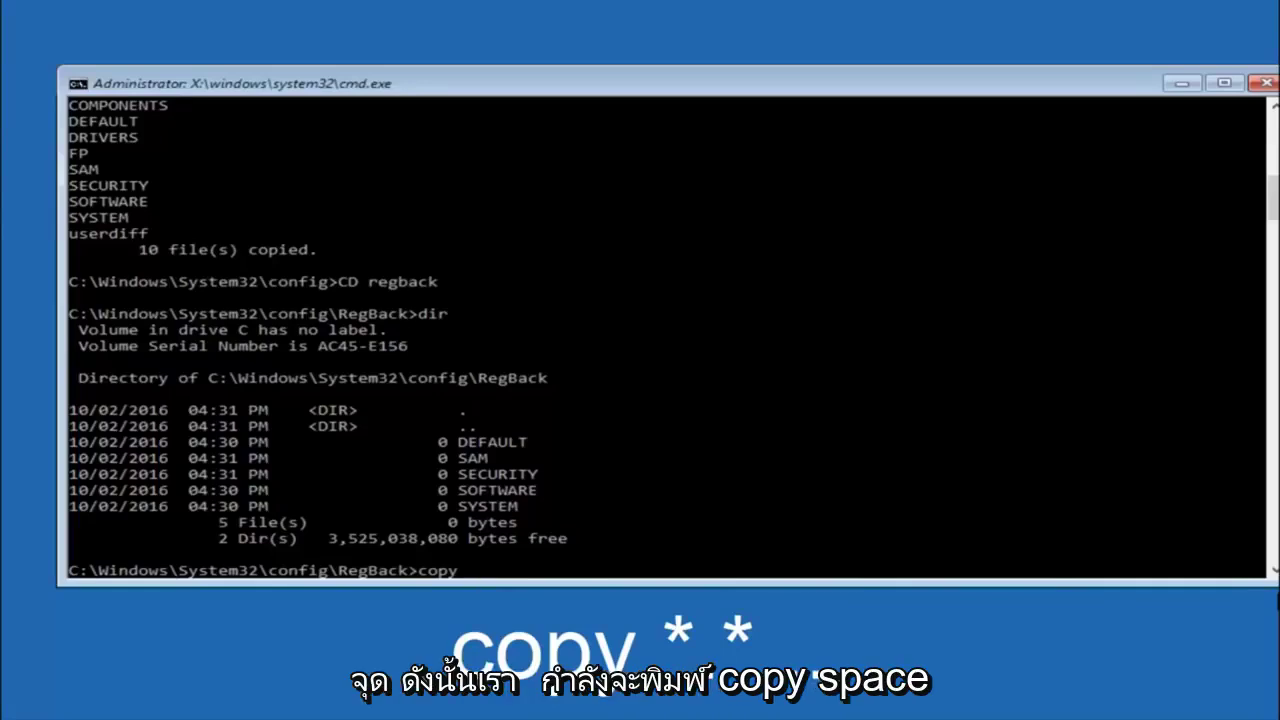
pyautogui.click(472, 572)
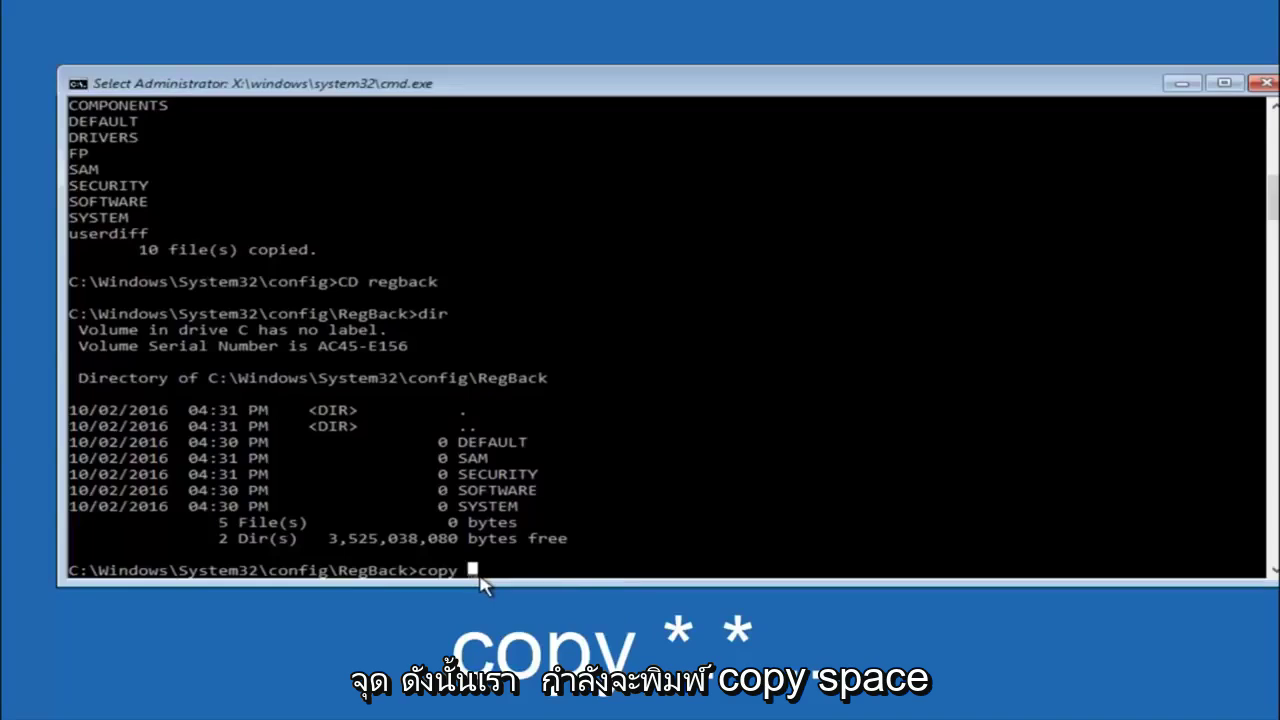
pyautogui.write('*.')
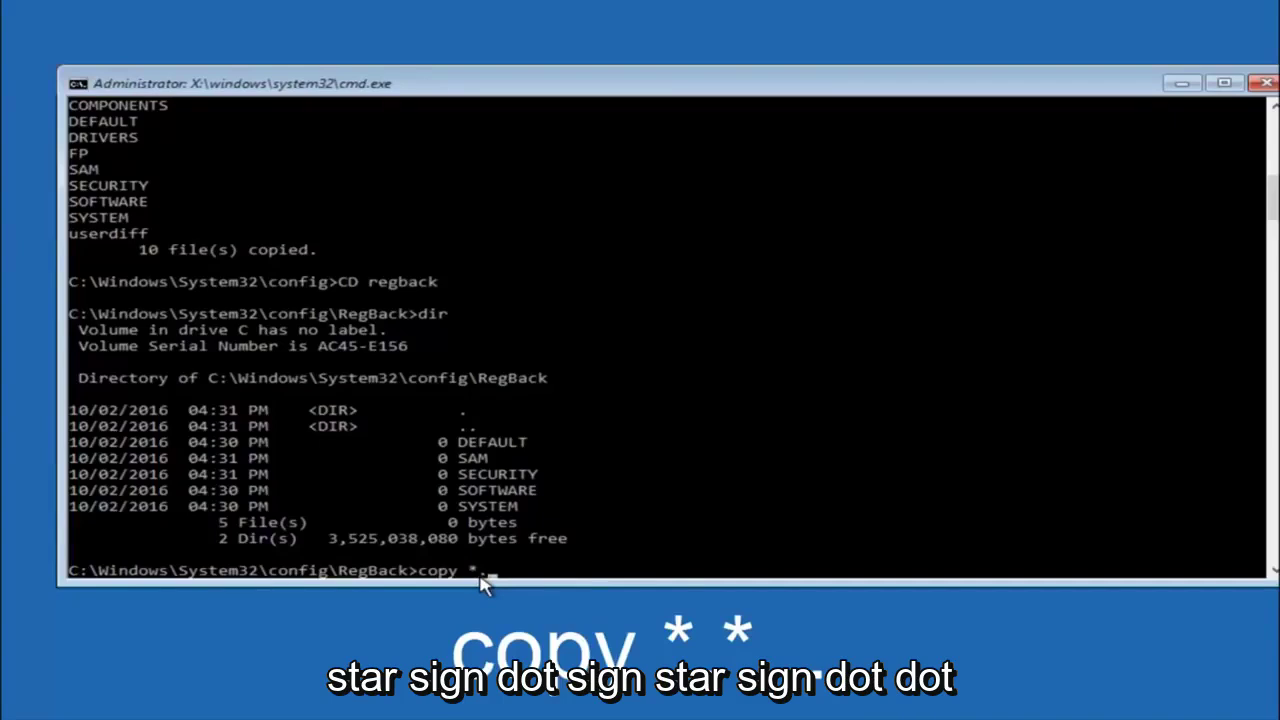
pyautogui.write('*')
pyautogui.write(' ..')
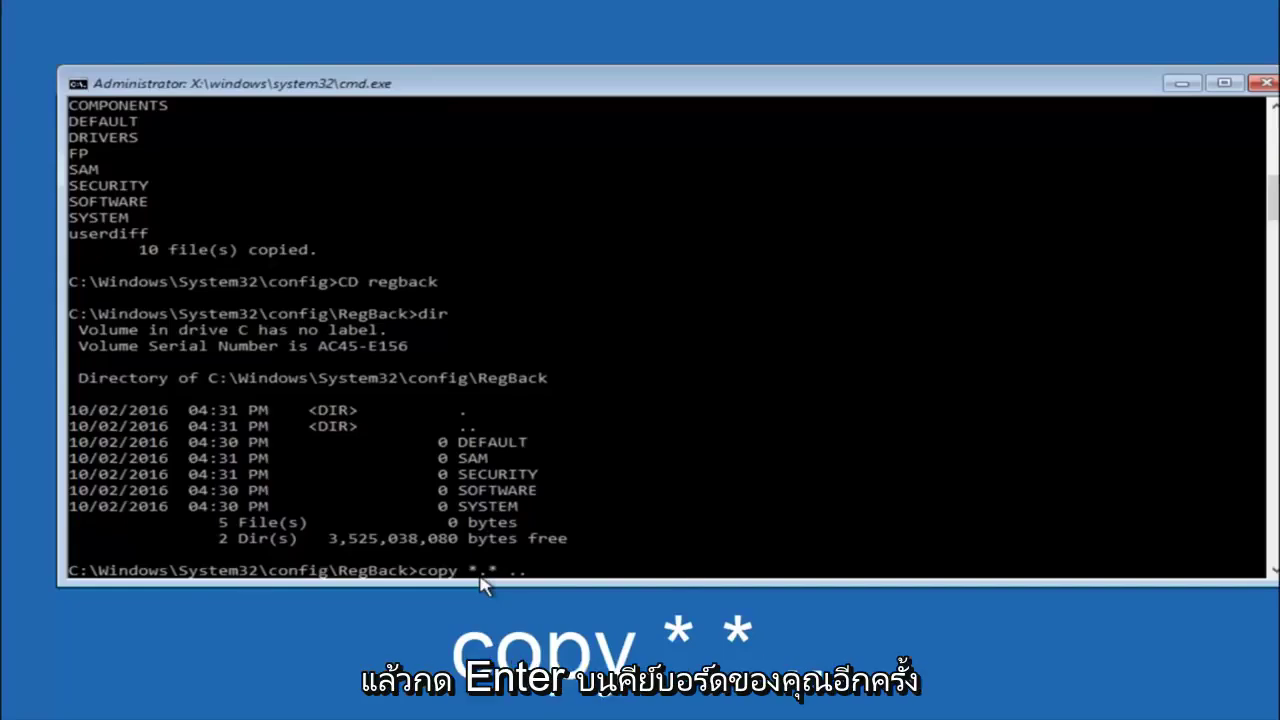
pyautogui.press('Return')
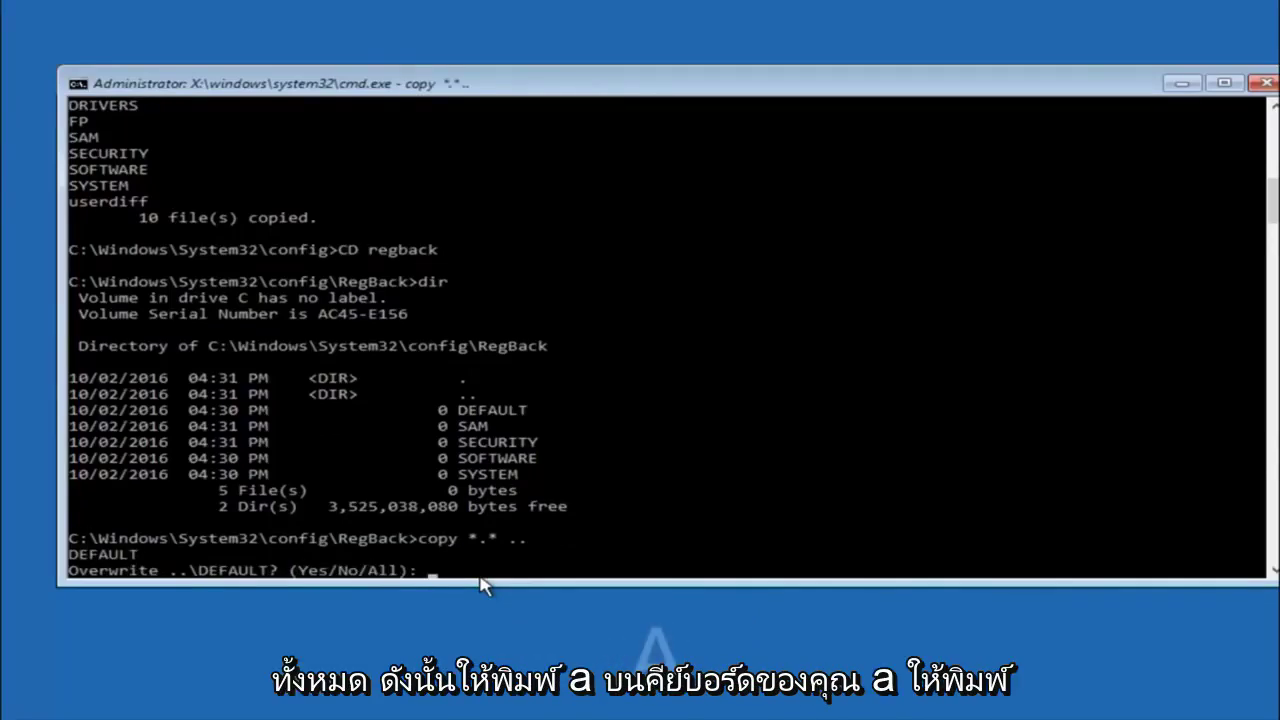
pyautogui.write('A')
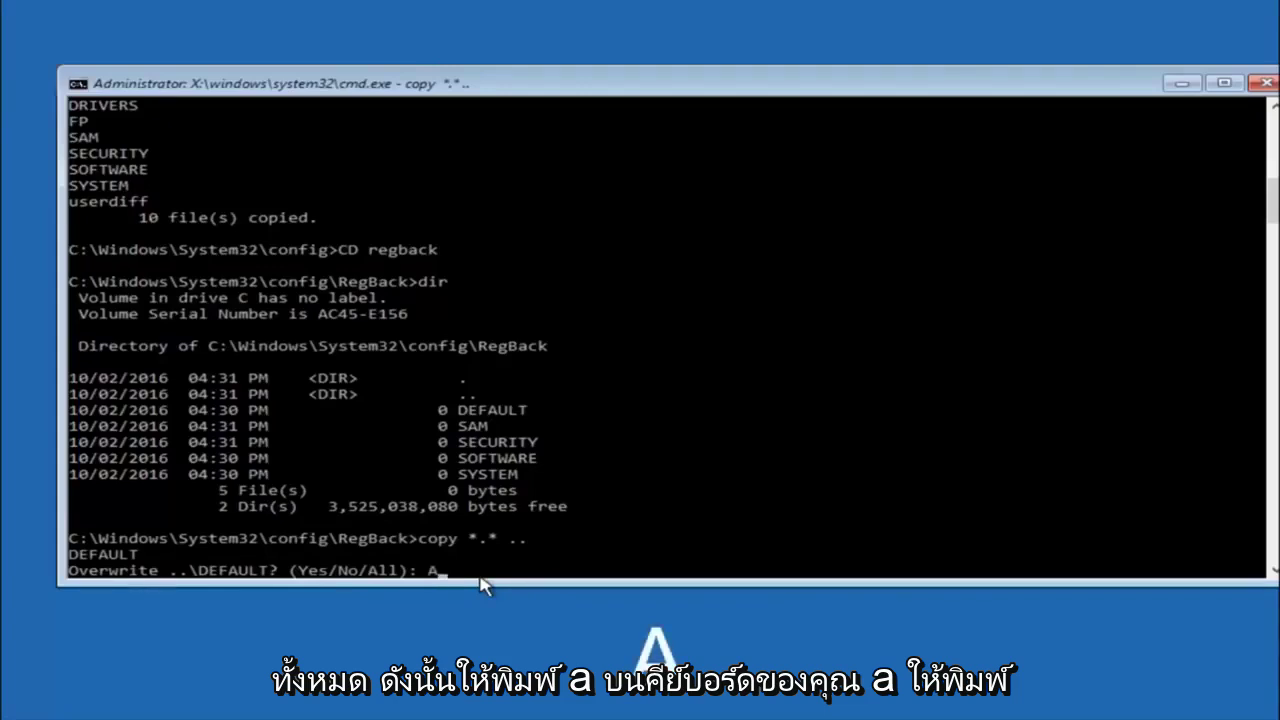
pyautogui.press('Return')
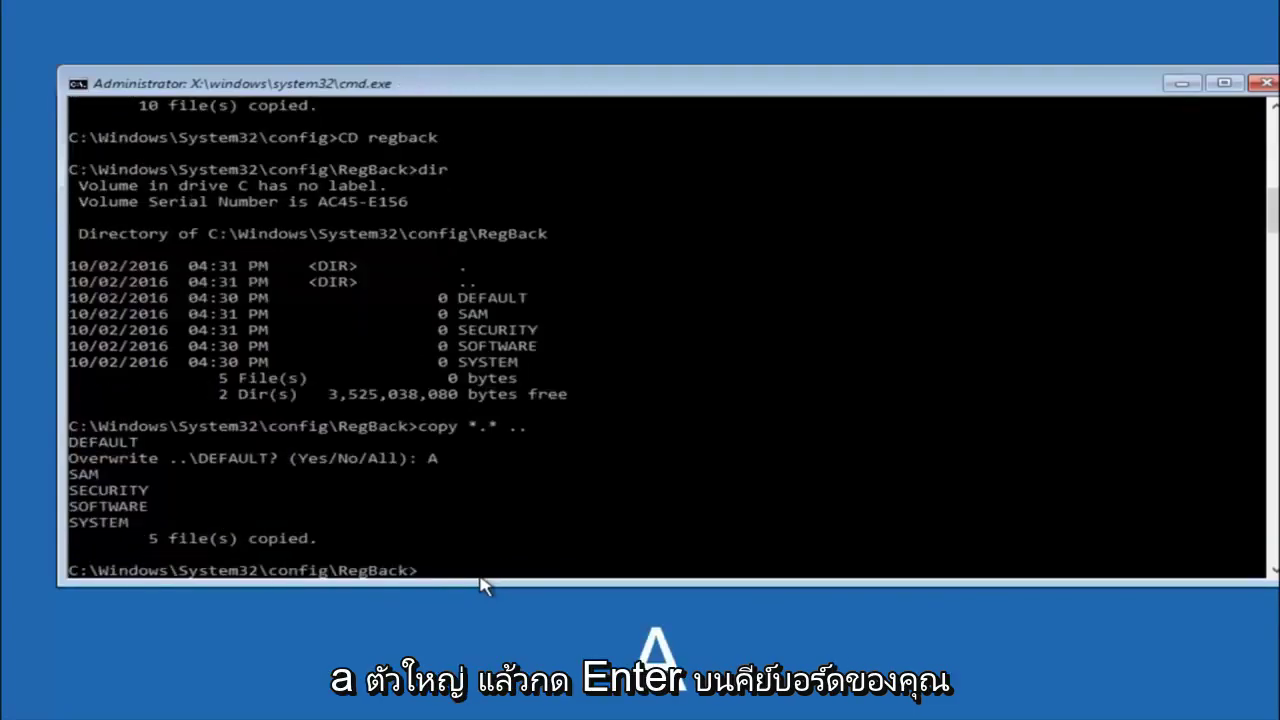